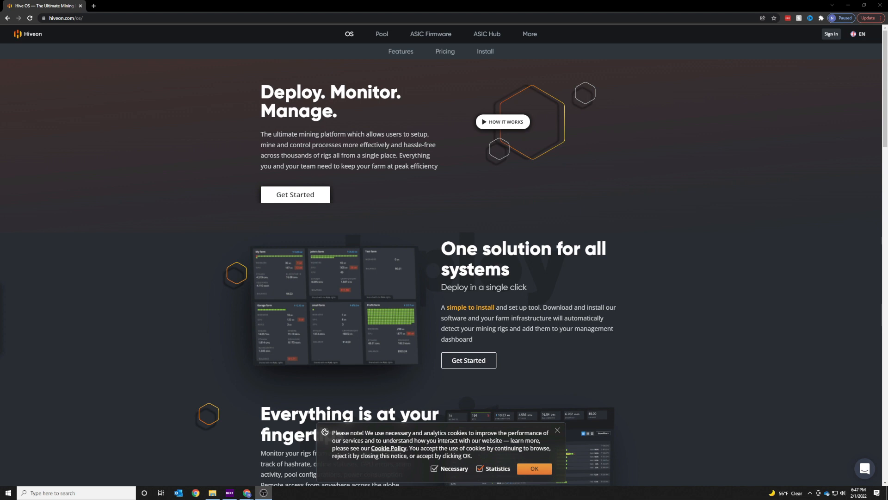
Step: Go to hiveos.farm and open the Sign In page
click(105, 19)
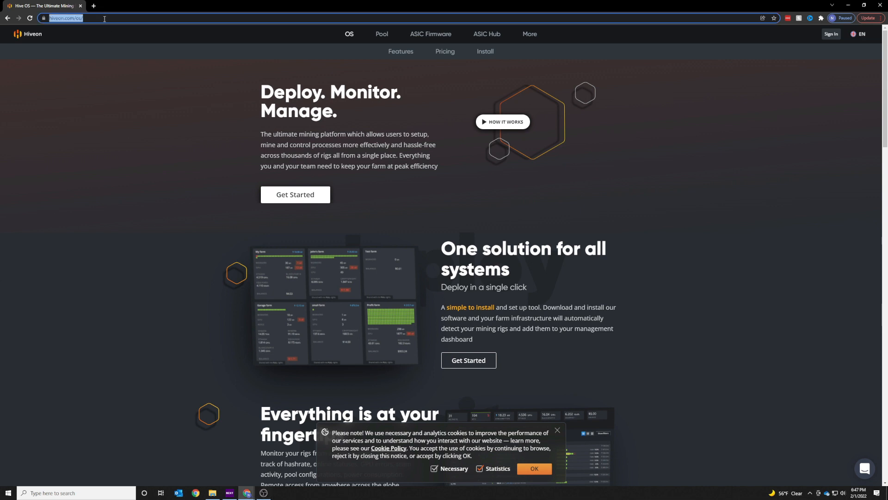
text(hiveos.far)
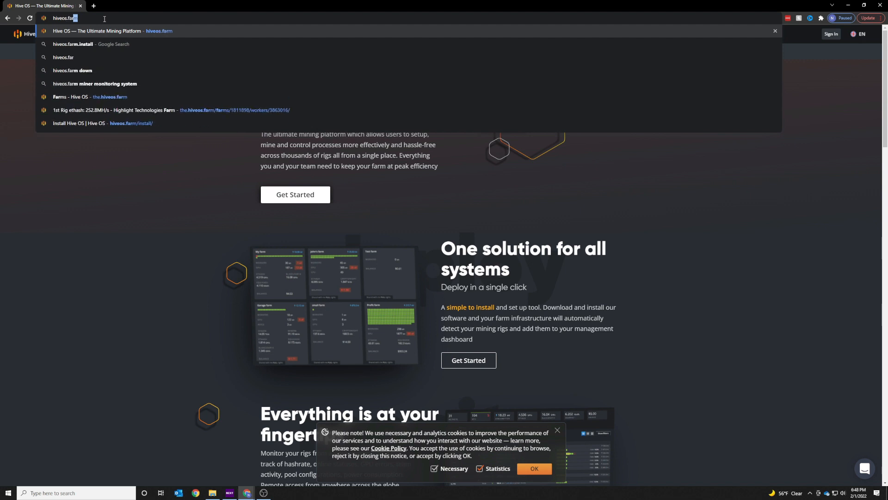
key(Return)
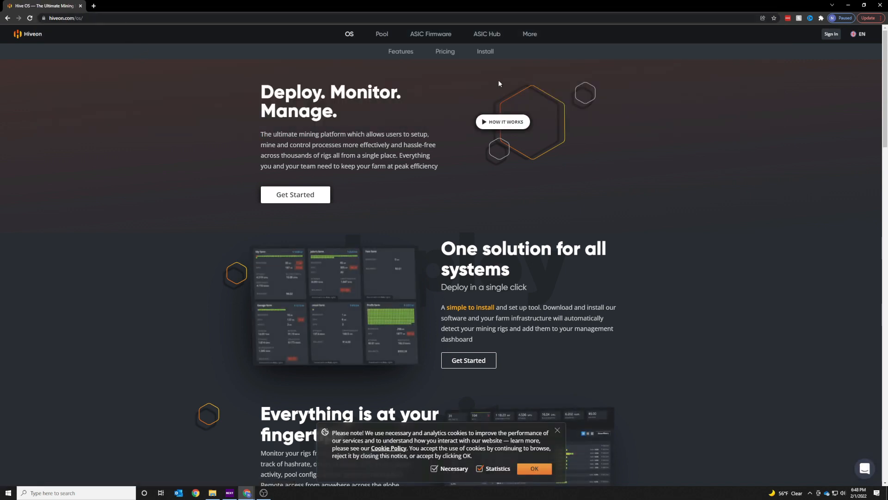
click(830, 34)
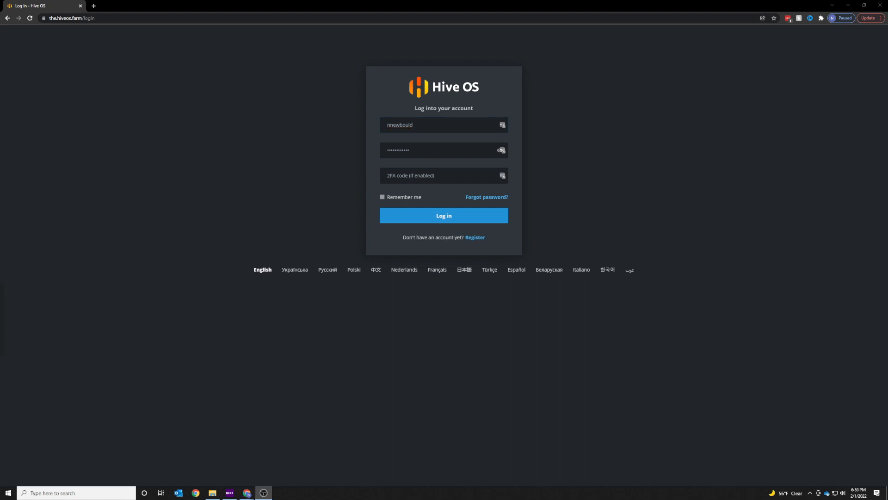
Step: Submit the two-factor code to reach the Farms dashboard, then open a new browser tab
click(418, 175)
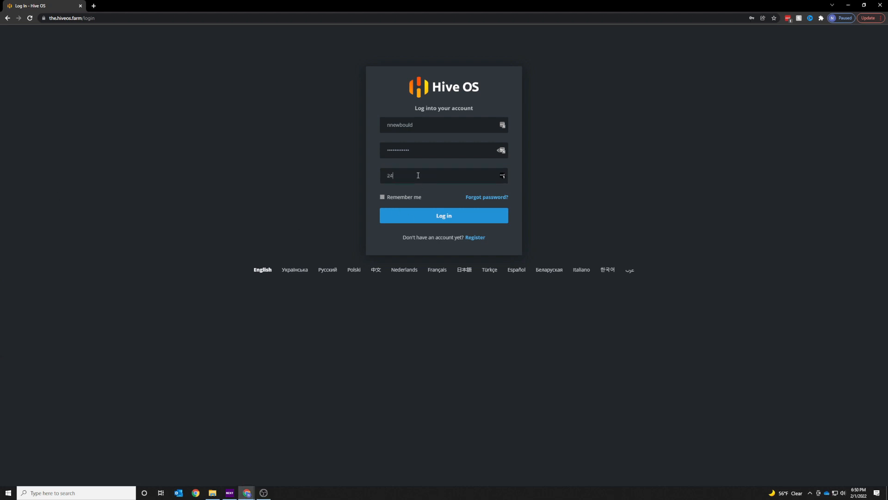
key(Return)
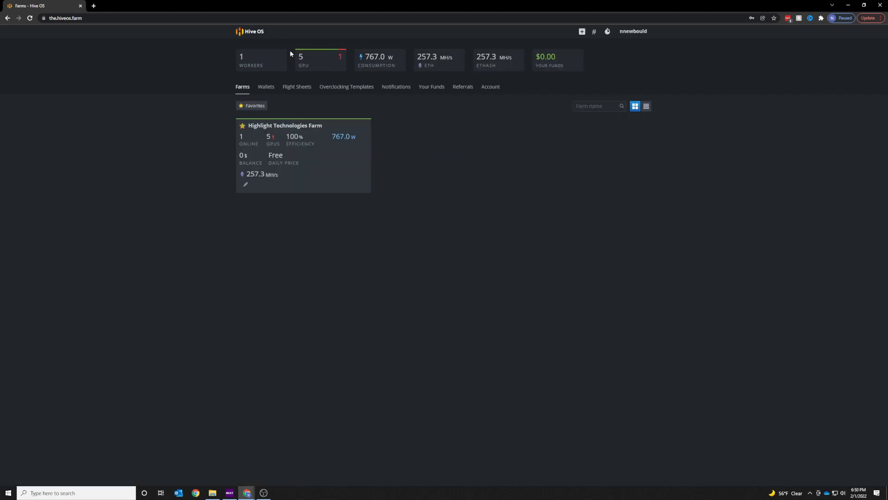
click(93, 7)
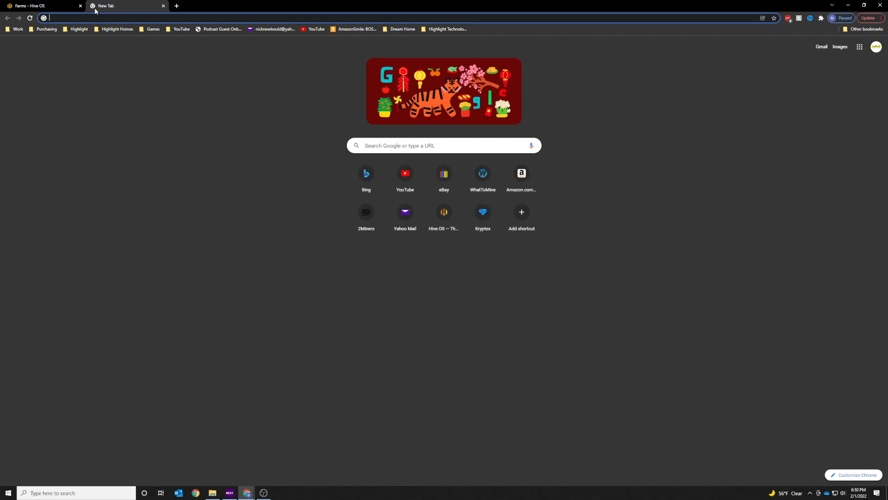
Step: Load hiveon.com, go to Install Hive OS, and download the stable GPU image as ZIP
text(hive)
key(Return)
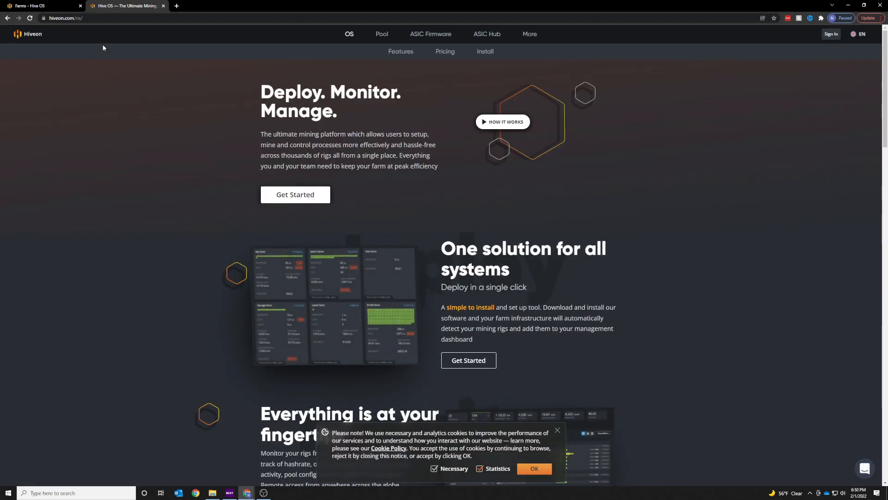
click(481, 56)
scroll(386, 193, down, 2)
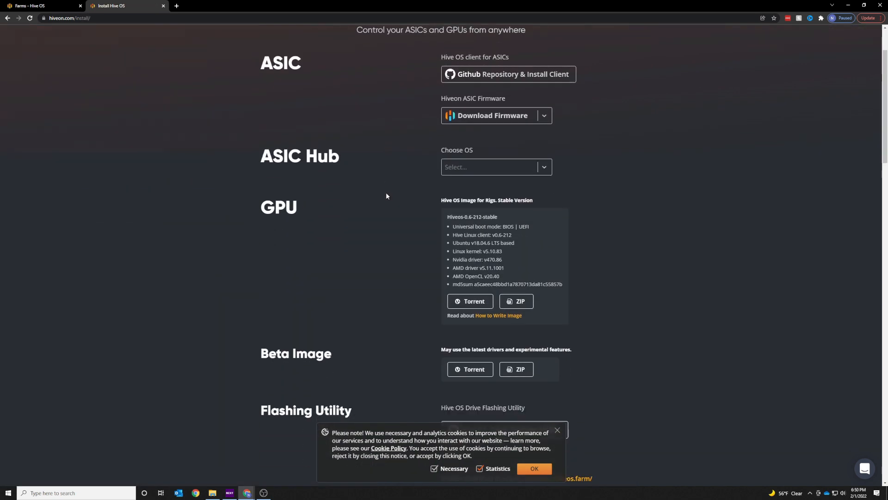
scroll(386, 196, down, 1)
scroll(386, 193, down, 1)
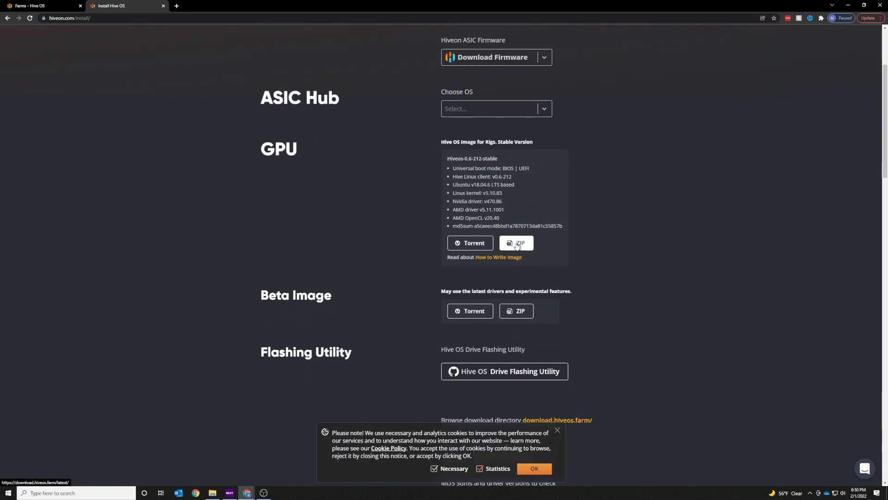
click(517, 244)
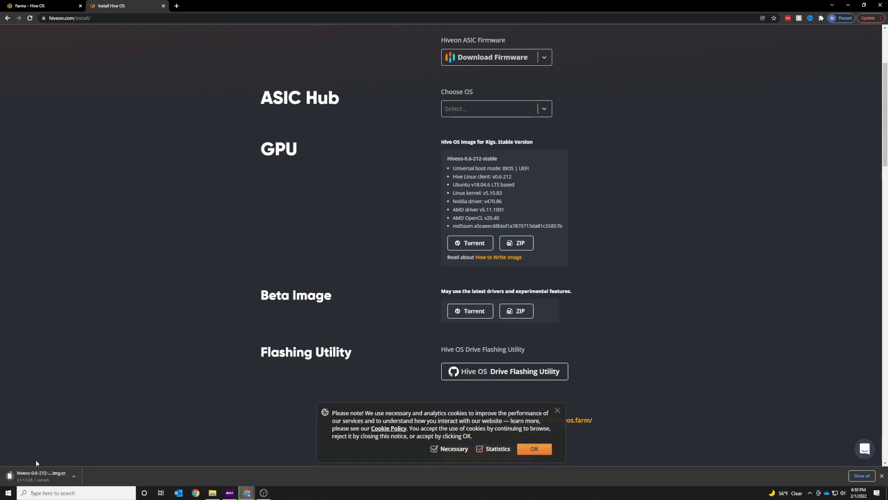
Step: Find the Write GPU Rigs Disk Image section and its recommended Etcher tool
scroll(344, 216, down, 7)
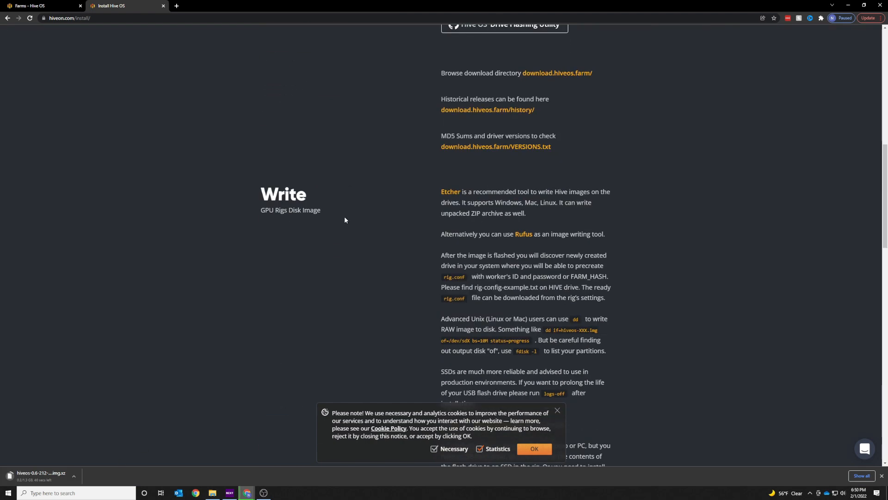
scroll(344, 219, down, 1)
drag(336, 168, 282, 165)
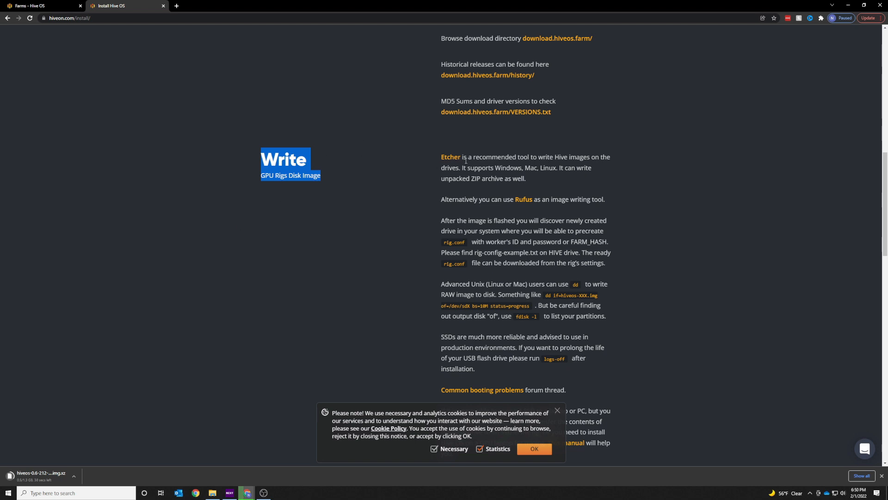
drag(462, 158, 442, 156)
click(420, 159)
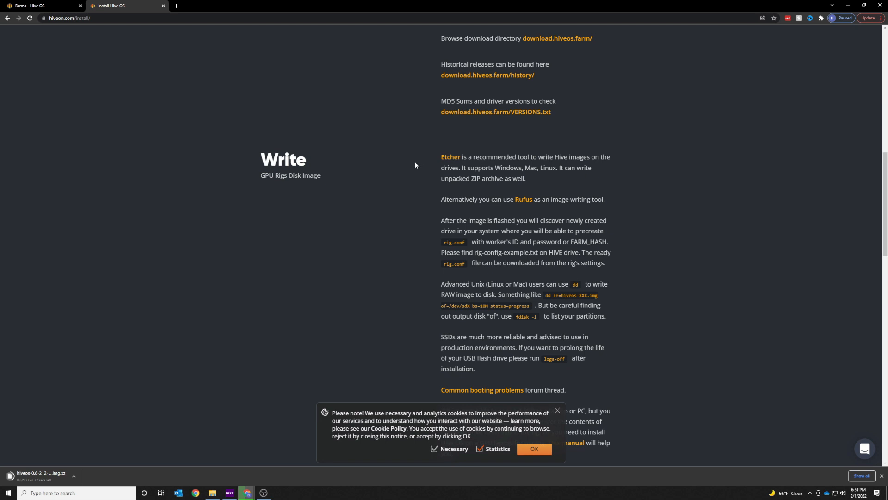
Step: Download the balenaEtcher installer for Windows from balena.io/etcher, then minimise Chrome
click(451, 159)
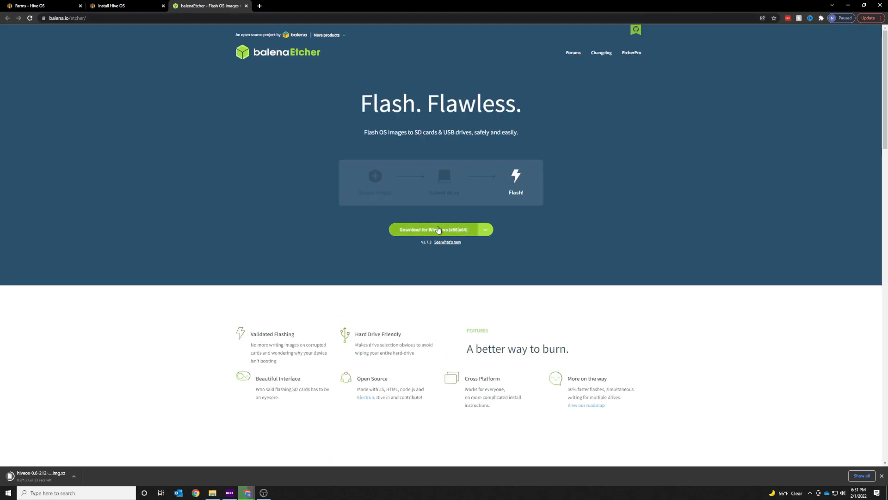
click(438, 230)
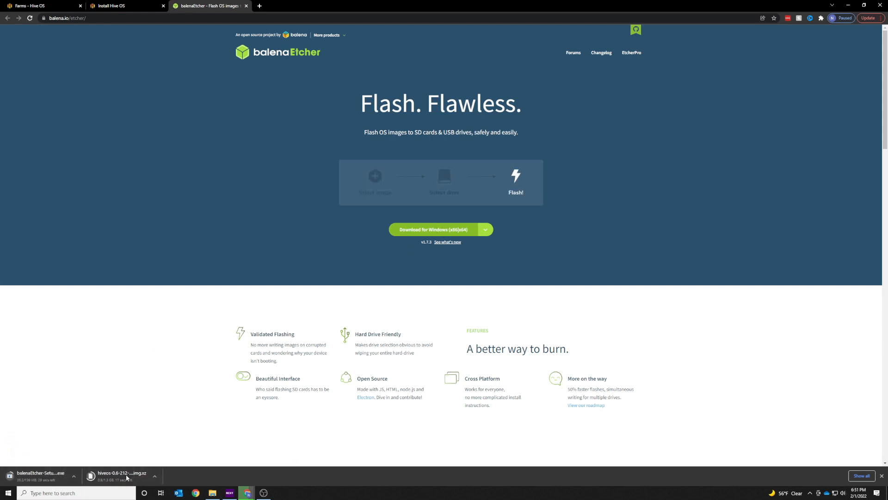
click(882, 476)
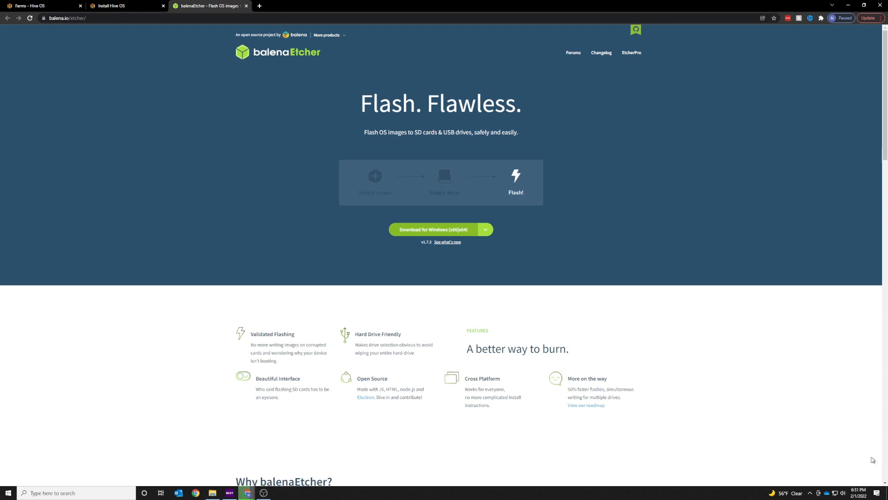
click(846, 5)
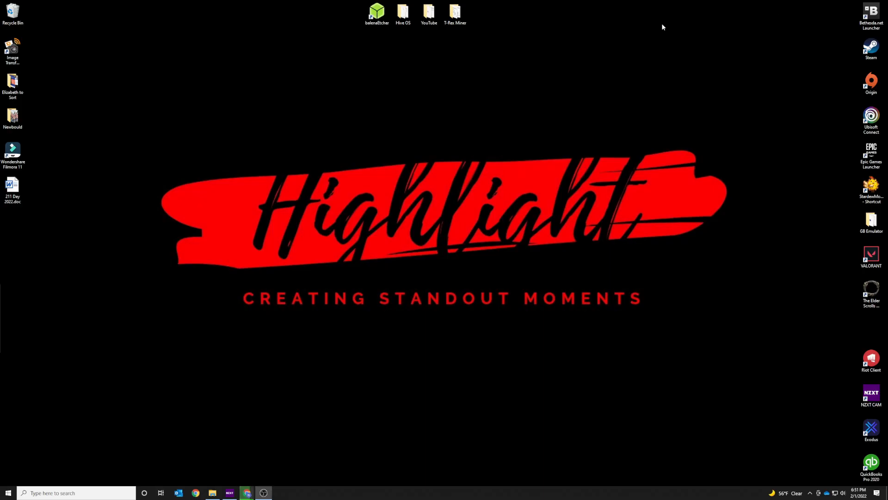
double_click(378, 16)
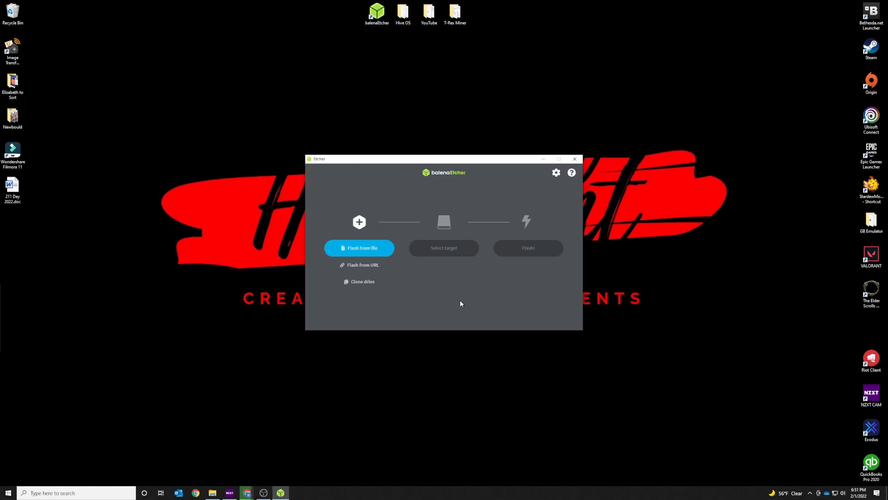
click(369, 249)
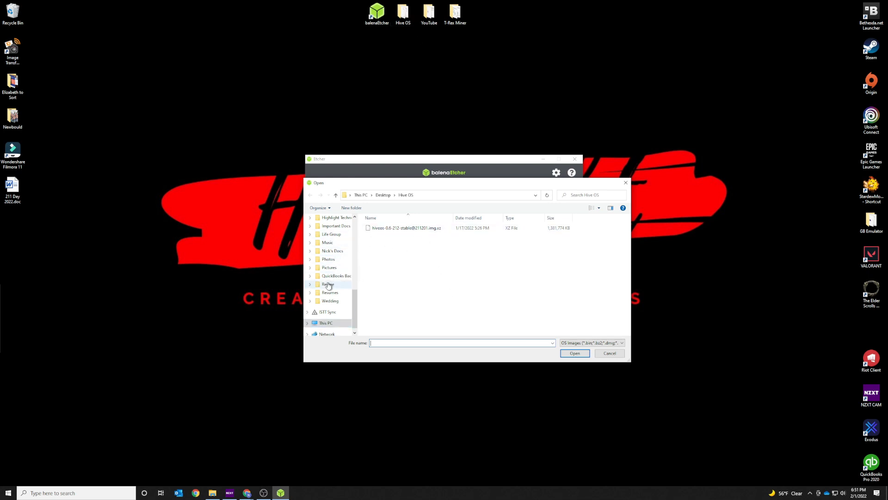
click(213, 492)
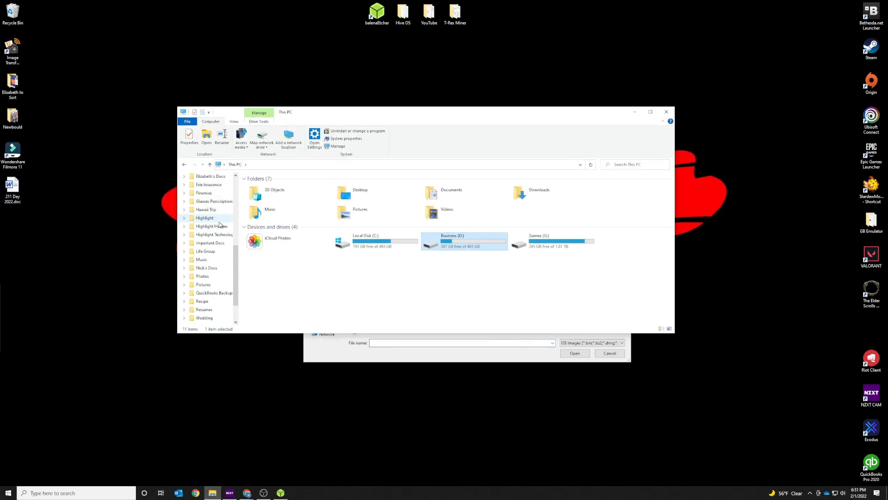
scroll(219, 225, up, 10)
click(215, 199)
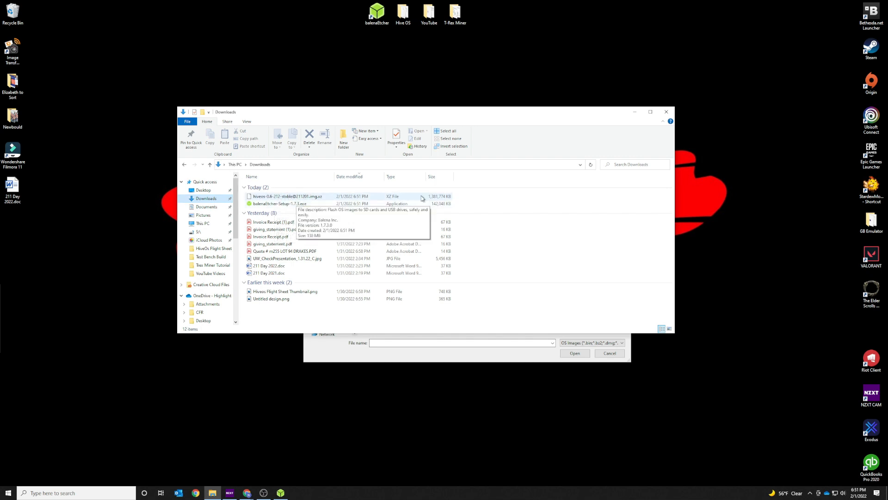
click(666, 112)
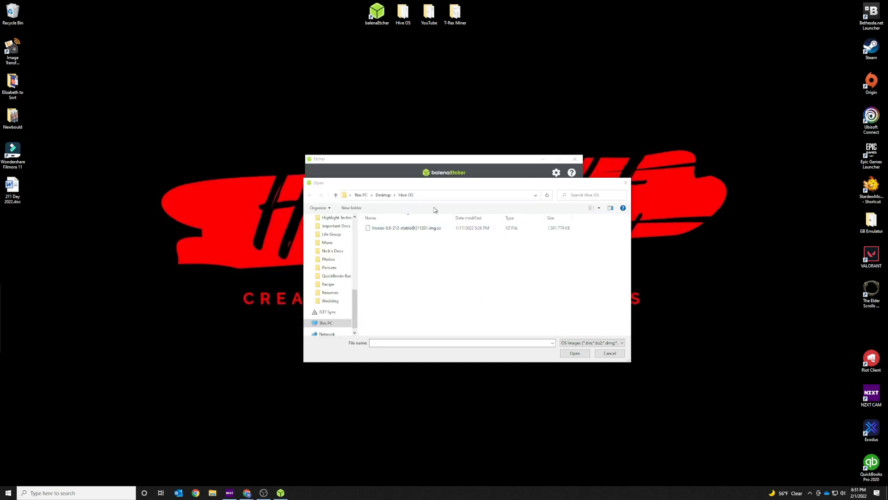
click(408, 229)
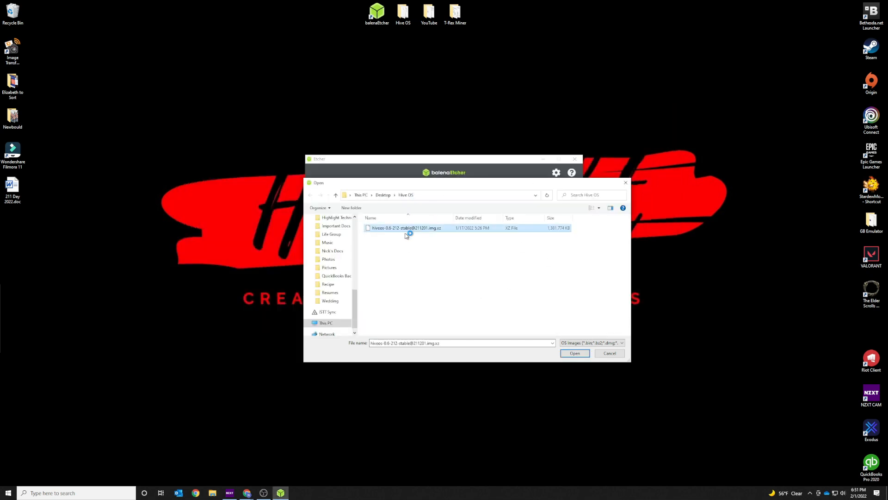
click(575, 354)
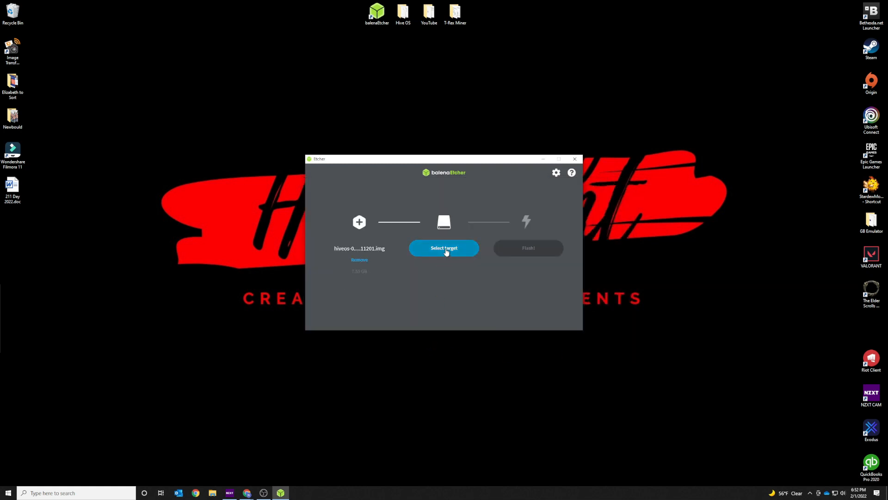
click(445, 250)
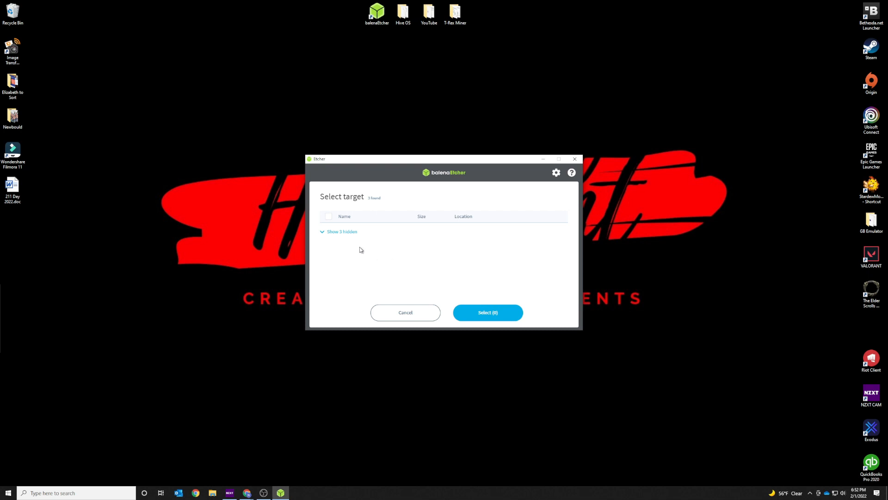
click(323, 234)
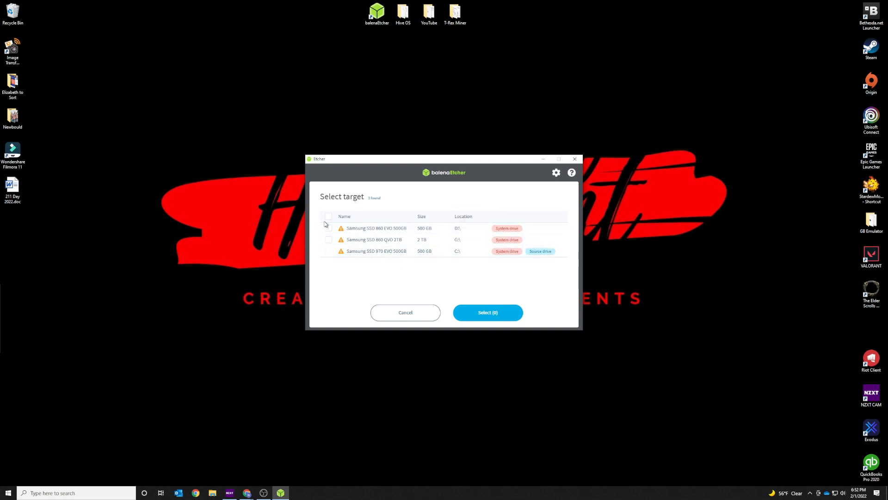
click(407, 318)
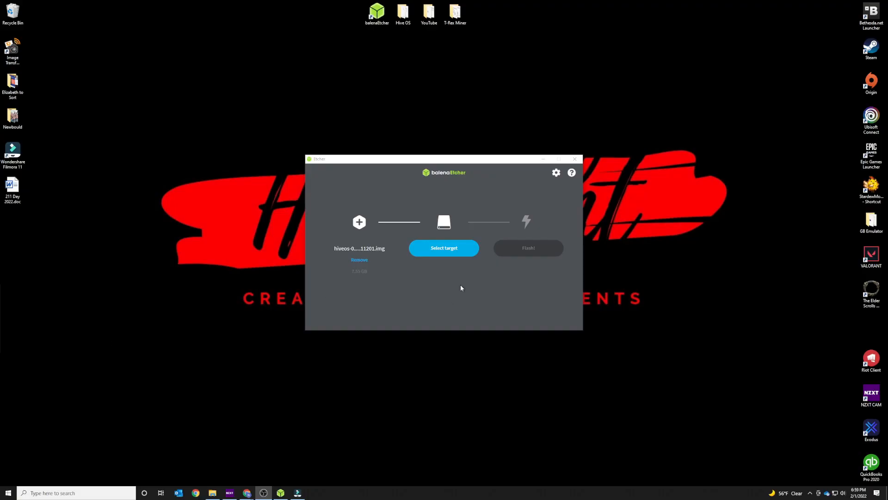
Step: Select the 64 GB ADATA USB Device as target and flash it until Flash Complete
click(450, 250)
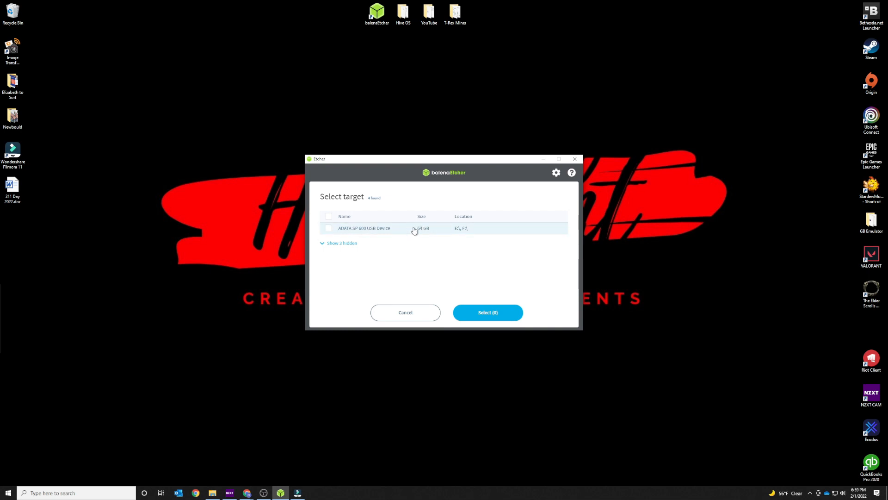
click(328, 229)
click(488, 313)
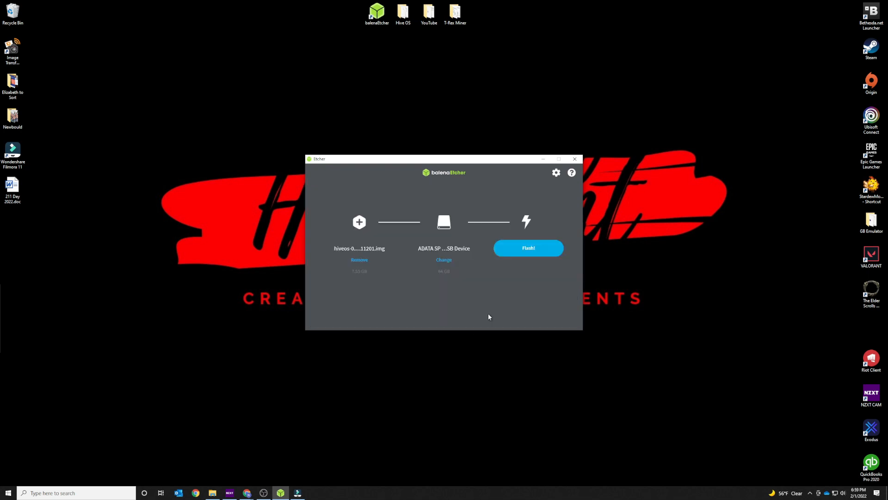
click(531, 249)
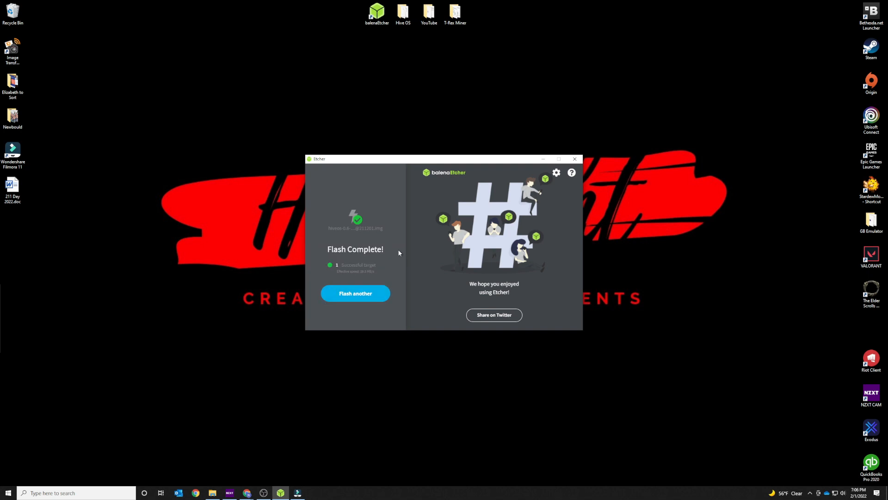
Step: Close balenaEtcher, then close Chrome's Install Hive OS and balenaEtcher tabs
click(576, 160)
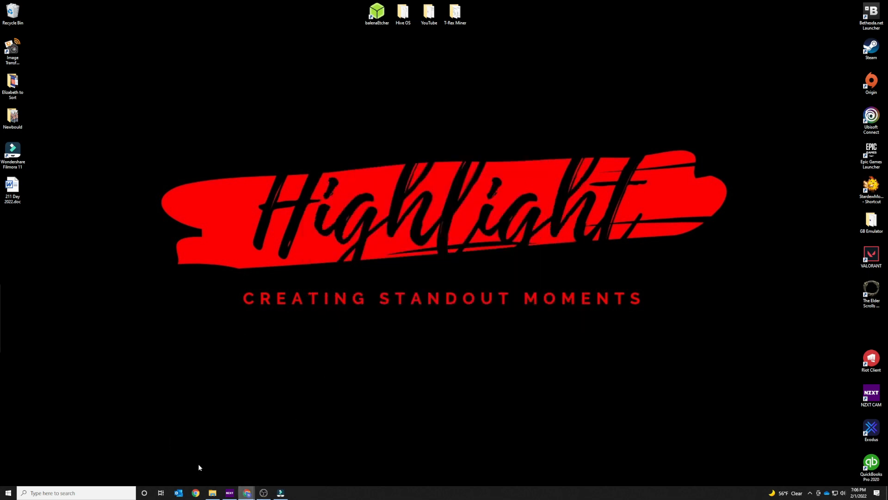
click(271, 459)
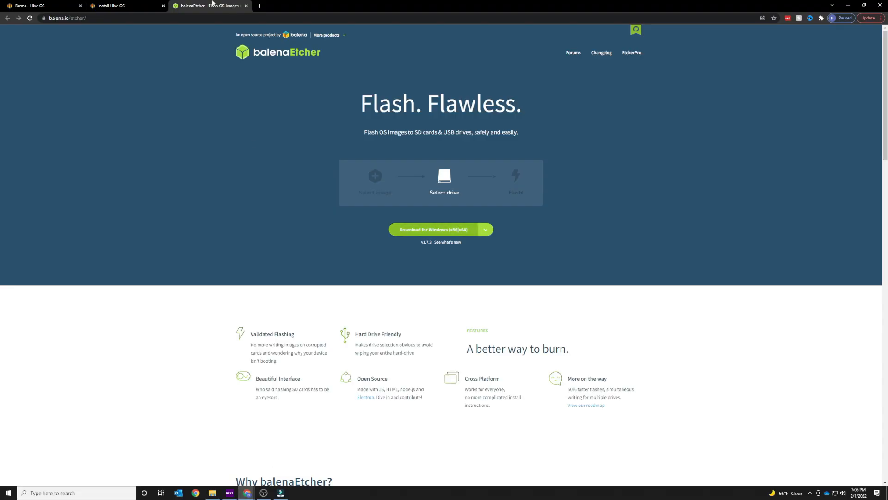
click(134, 5)
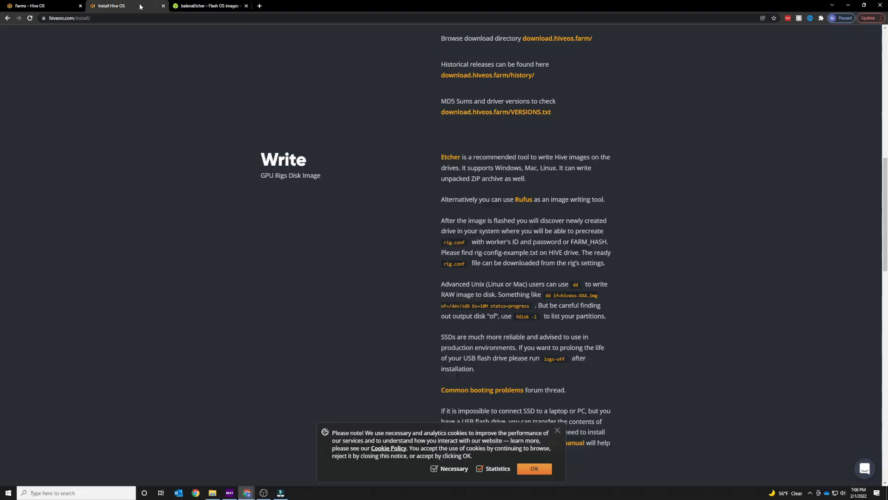
click(163, 6)
click(164, 6)
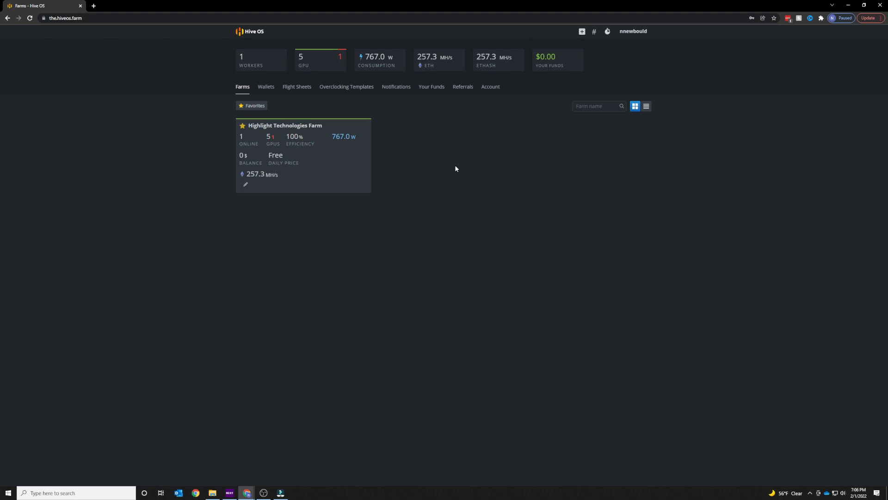
Step: Open the Highlight Technologies Farm and add a new GPU rig via + > Add Worker
click(323, 170)
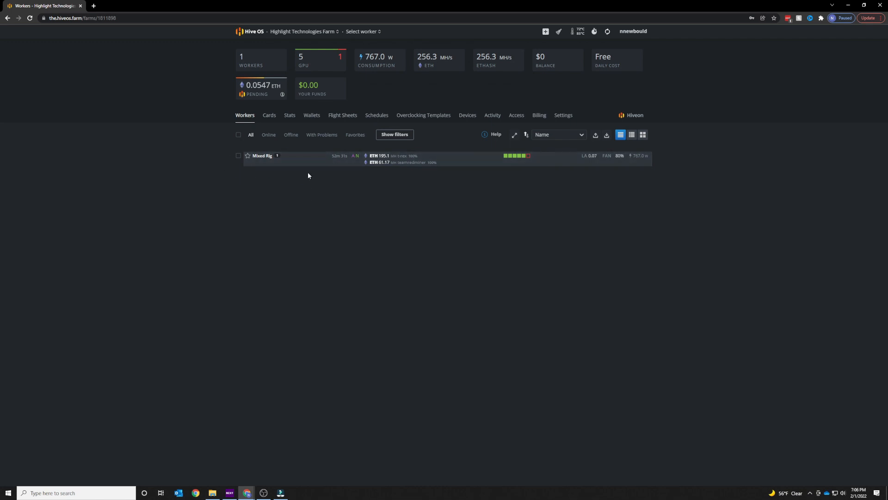
click(295, 36)
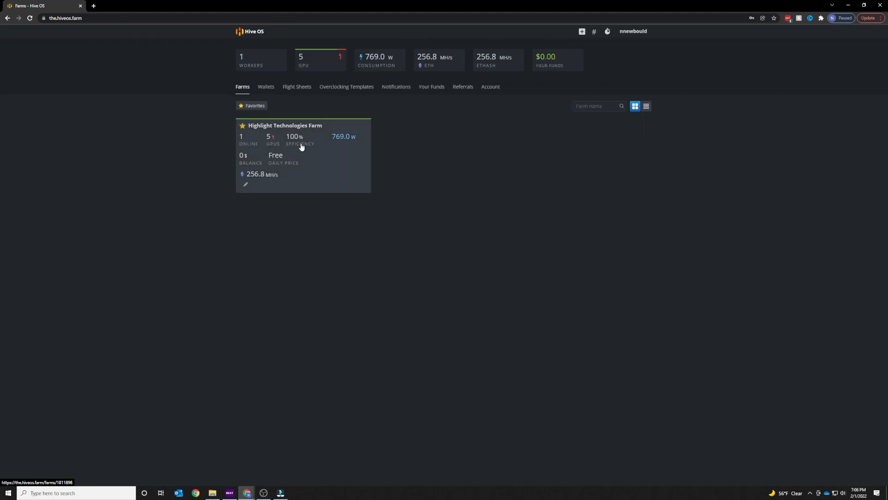
click(301, 146)
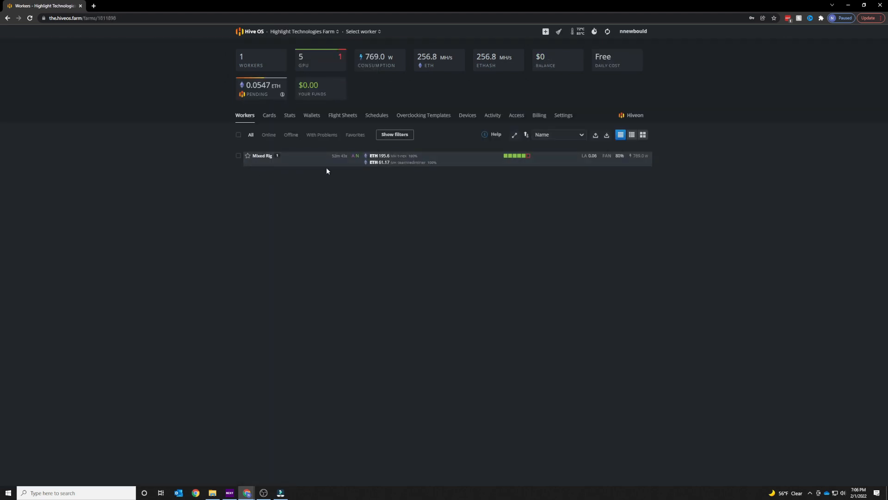
click(545, 32)
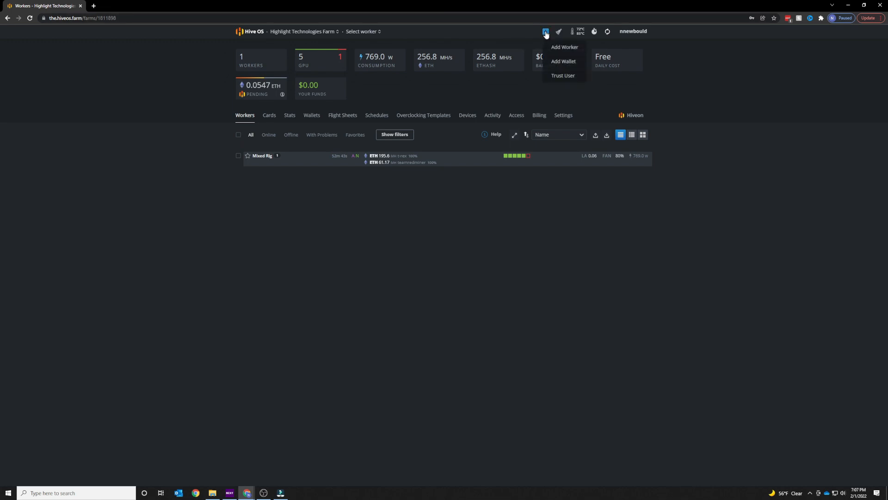
click(563, 48)
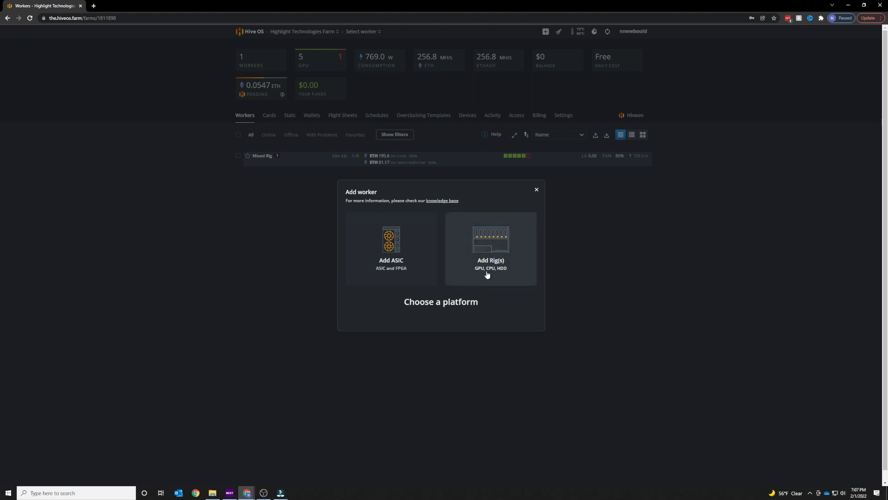
click(505, 249)
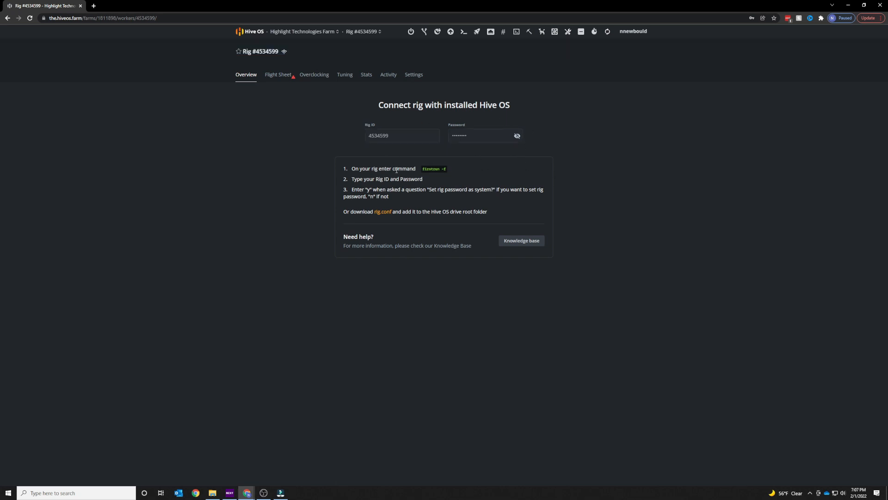
Step: Replace the rig's name with 'Test Rig' in its Settings tab
click(418, 78)
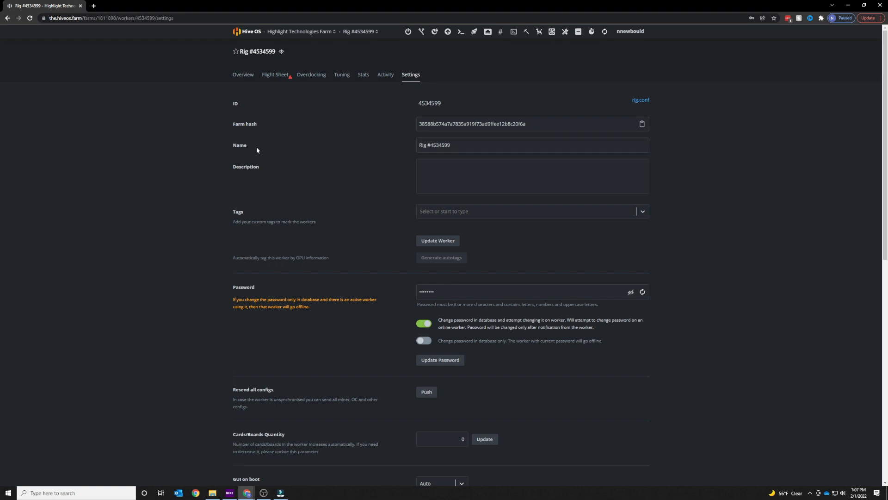
drag(469, 145, 398, 147)
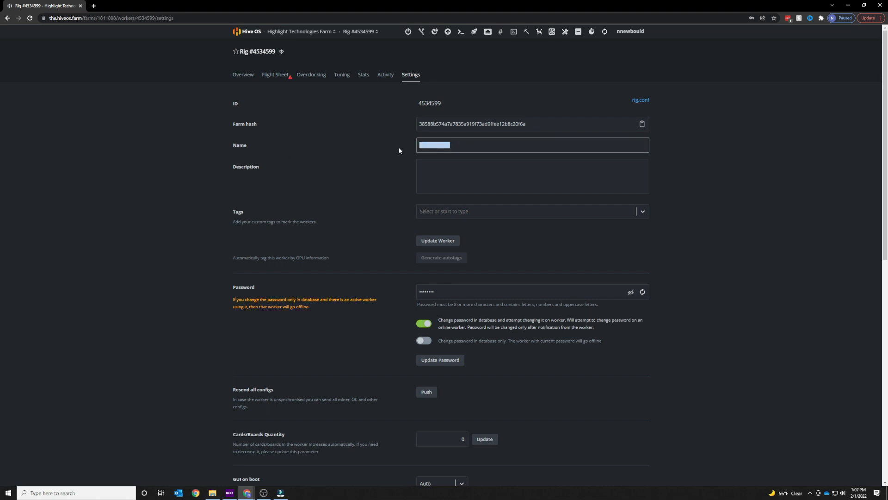
text(Test Rig)
Step: Save the Test Rig name and replace the rig password with a new stronger one
click(435, 241)
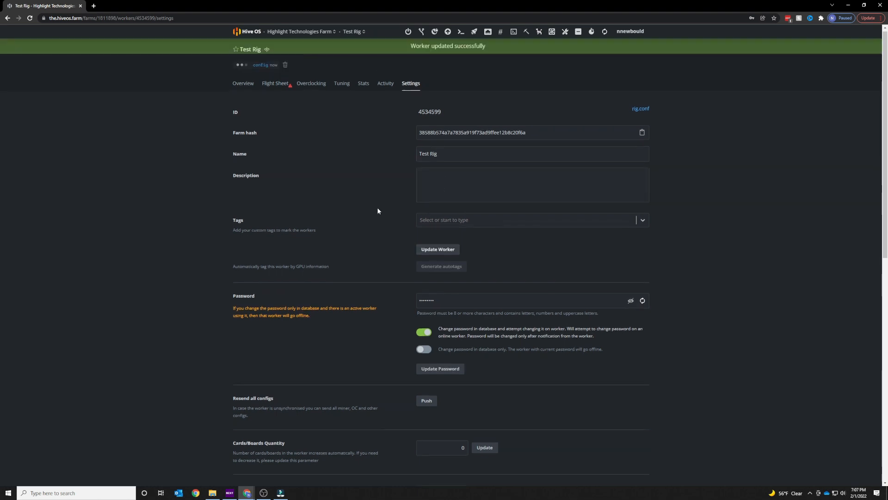
scroll(446, 222, down, 2)
drag(446, 198, 355, 241)
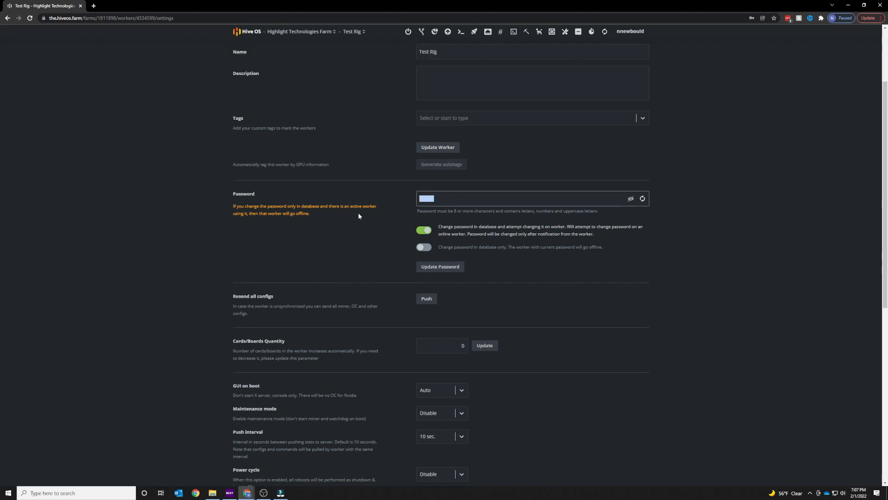
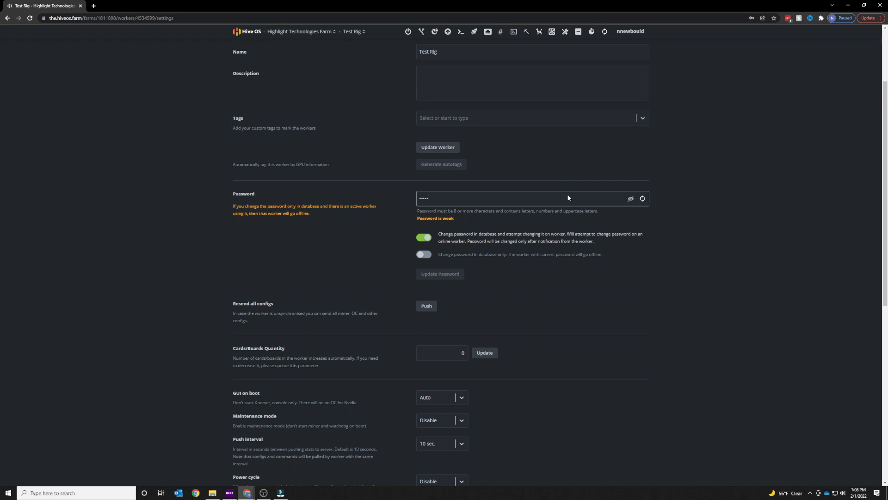
click(631, 198)
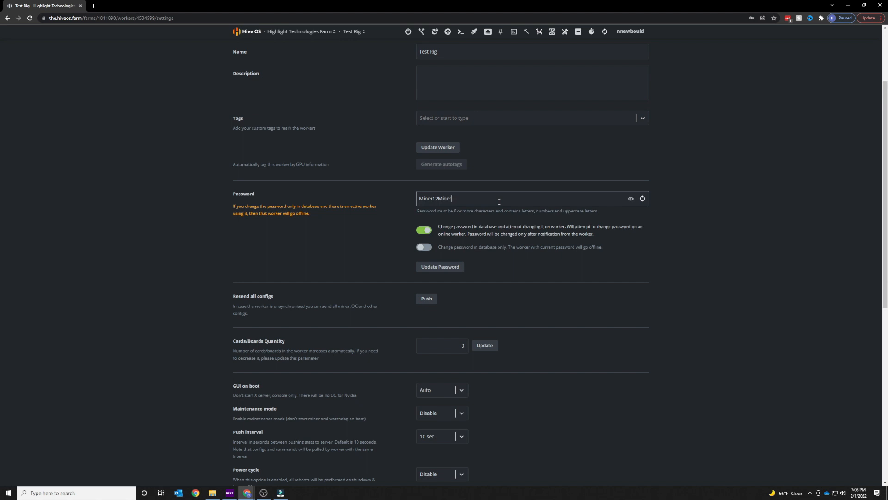
click(451, 267)
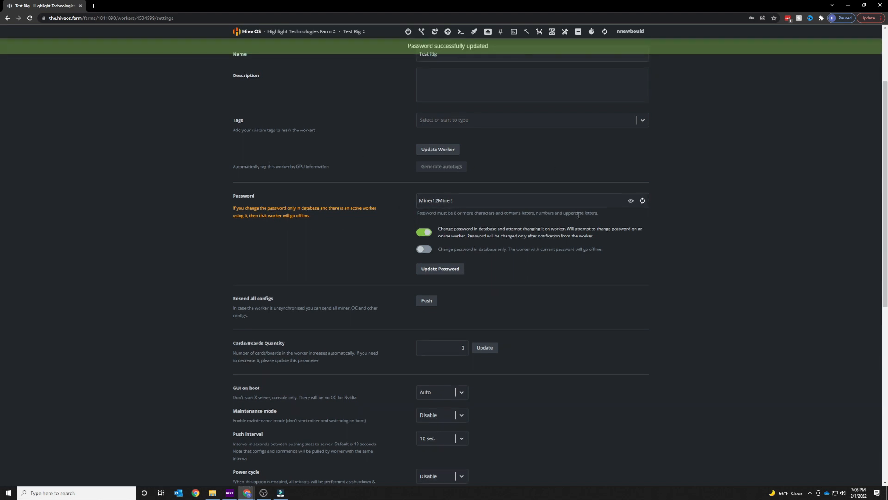
Step: Save the worker settings once more with Update Worker
scroll(438, 217, up, 2)
click(438, 216)
scroll(763, 231, down, 3)
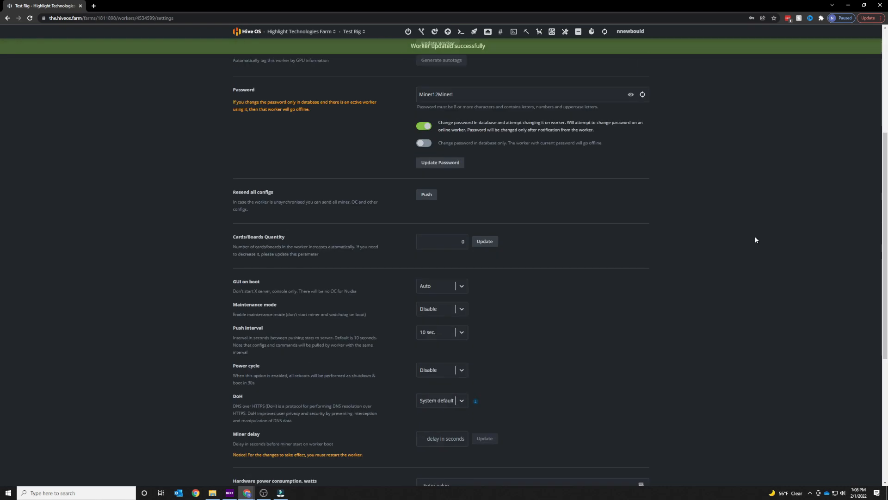
scroll(747, 215, down, 6)
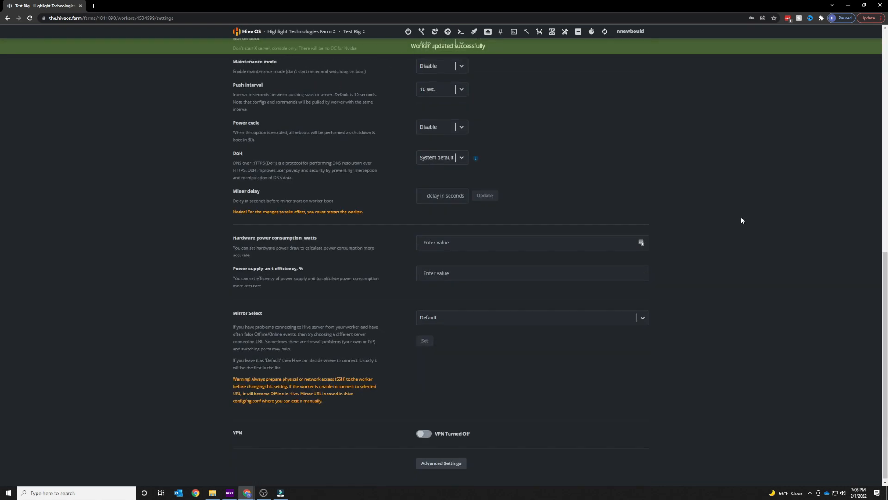
scroll(735, 231, up, 9)
scroll(731, 241, up, 1)
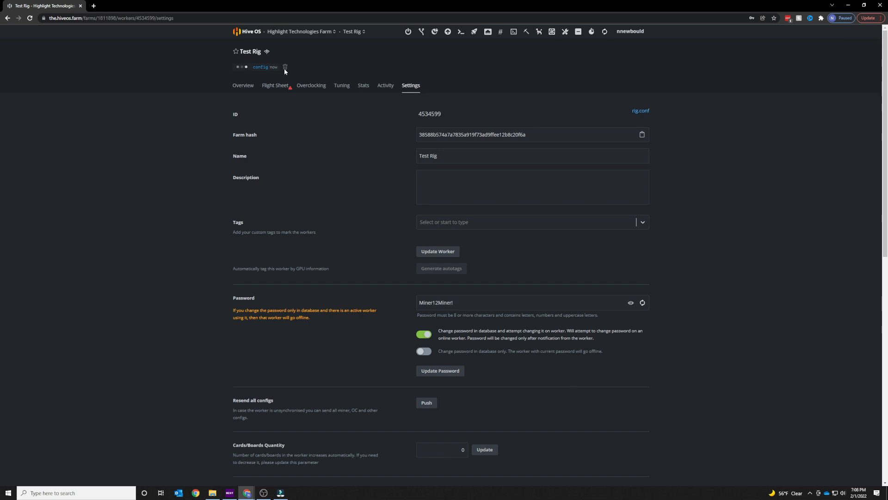
Step: Download the rig's rig.conf file and show it in its download folder
click(641, 114)
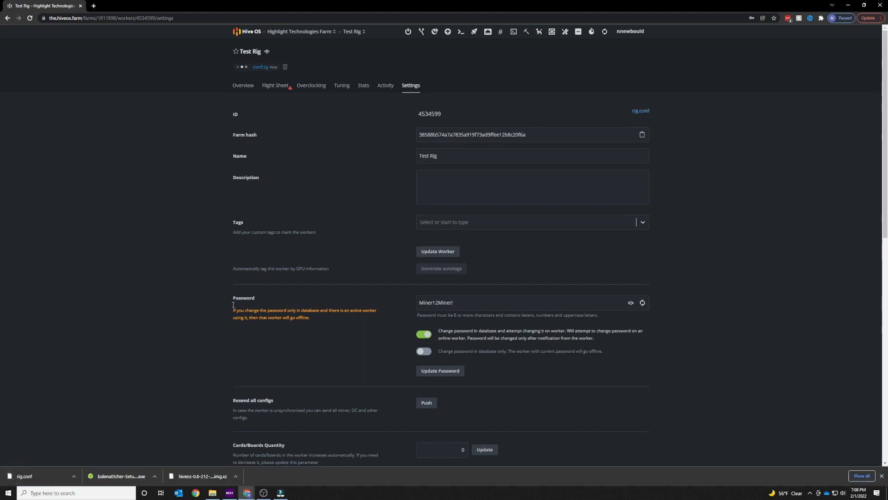
click(74, 476)
click(93, 453)
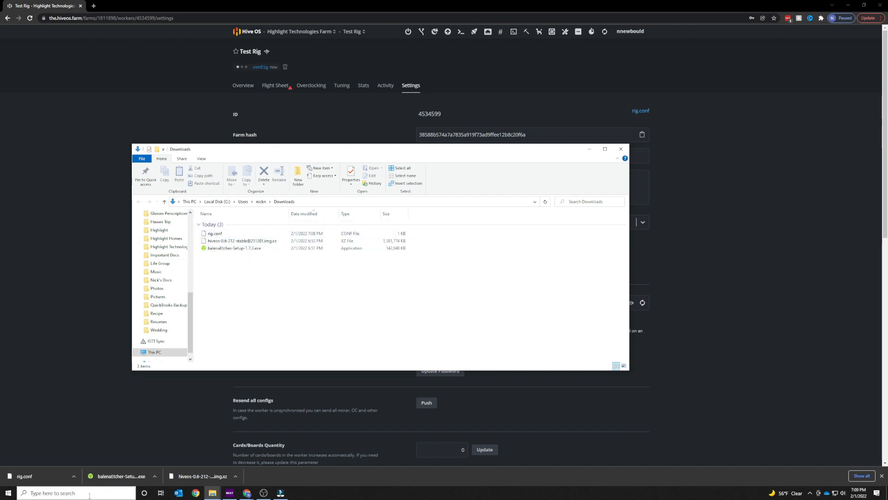
Step: Browse This PC's drives to locate the flashed HIVE (E:) drive
scroll(157, 324, down, 1)
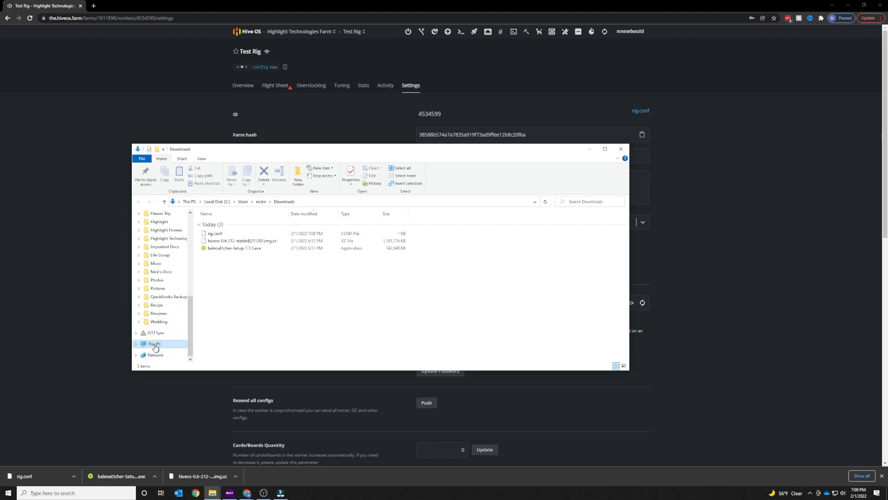
click(155, 345)
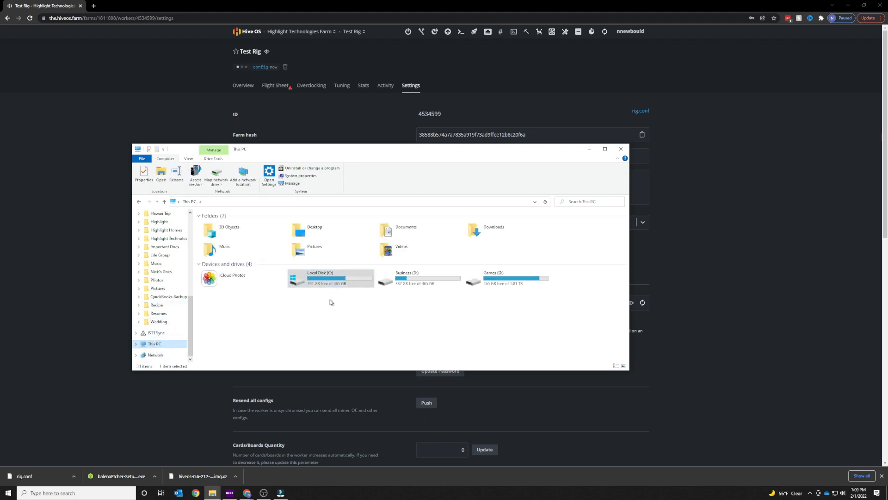
drag(309, 302, 520, 271)
click(462, 340)
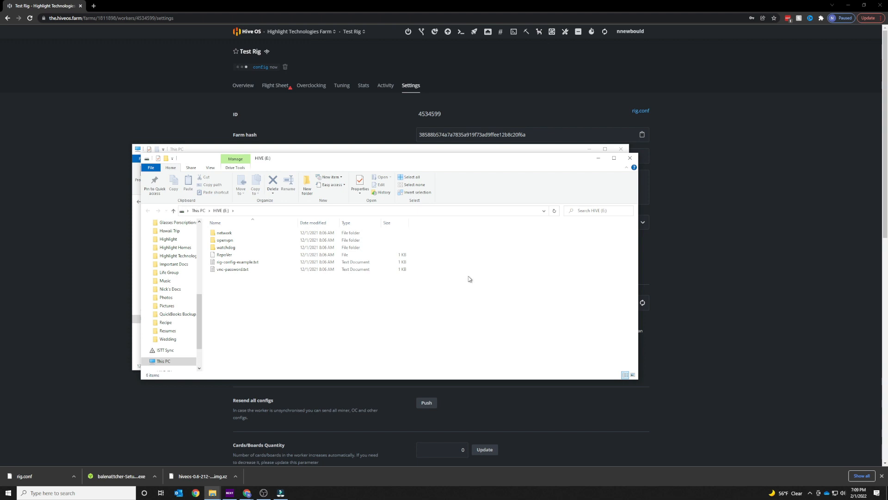
click(92, 494)
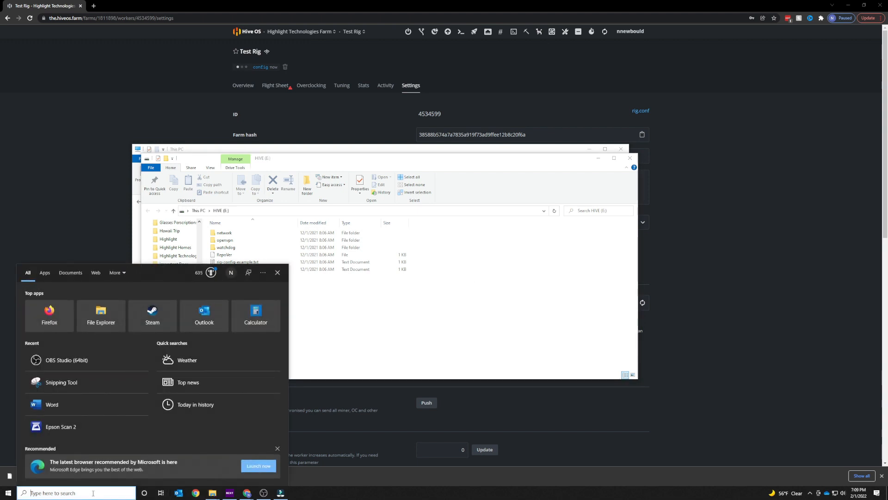
Step: Open Device Manager from the Windows search, then close it again
text(devic)
key(Return)
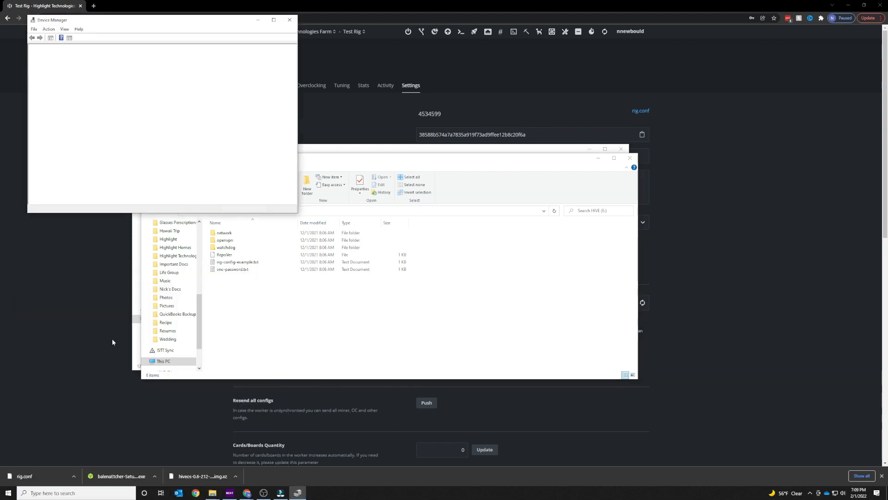
click(289, 20)
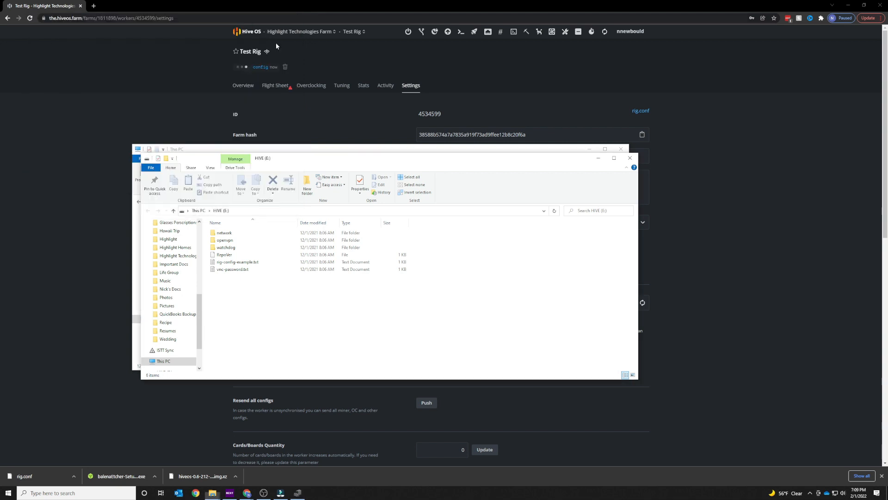
Step: Search 'disk par' to open Disk Management and maximize its window
click(85, 492)
text(disk par)
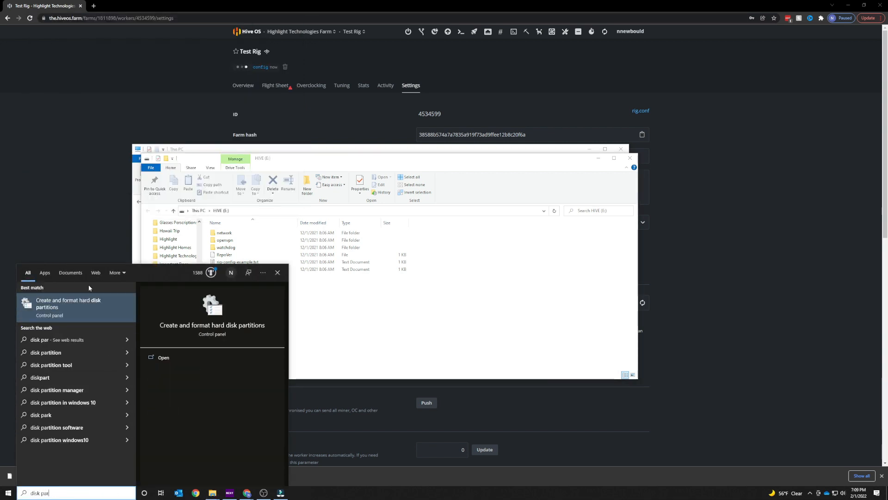
click(74, 307)
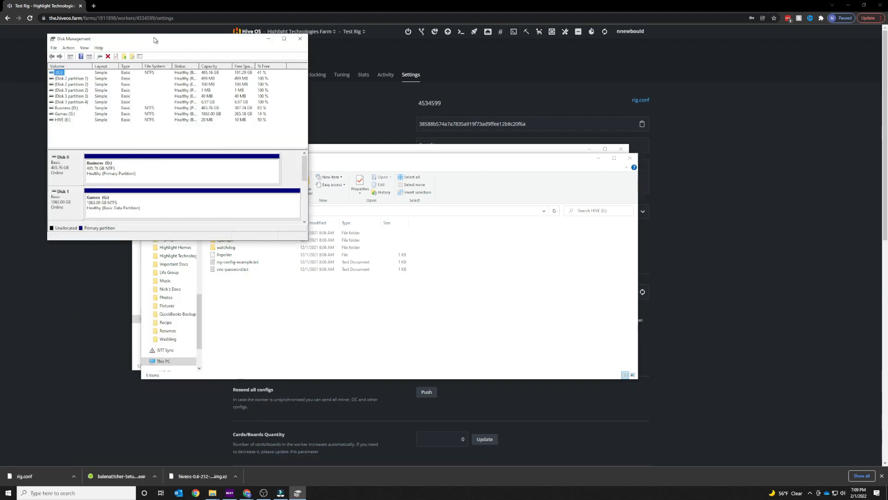
drag(153, 39, 233, 58)
click(361, 59)
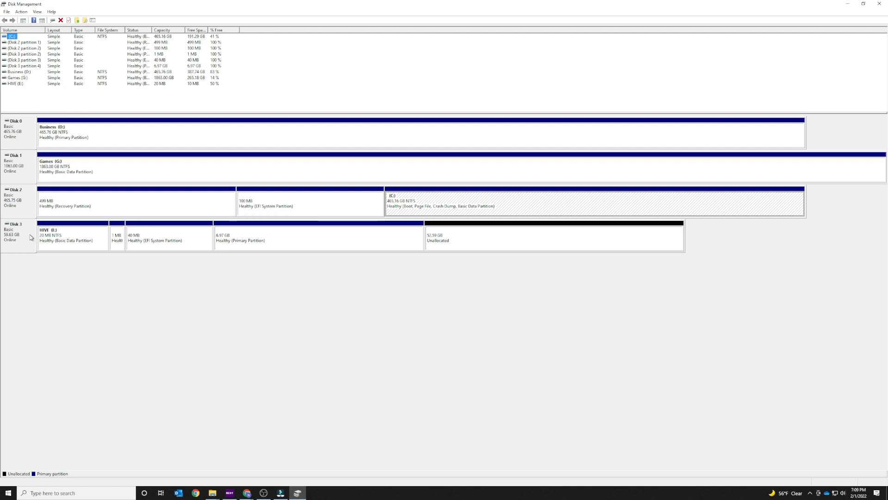
Step: Remove the E: drive letter from the HIVE partition
click(63, 241)
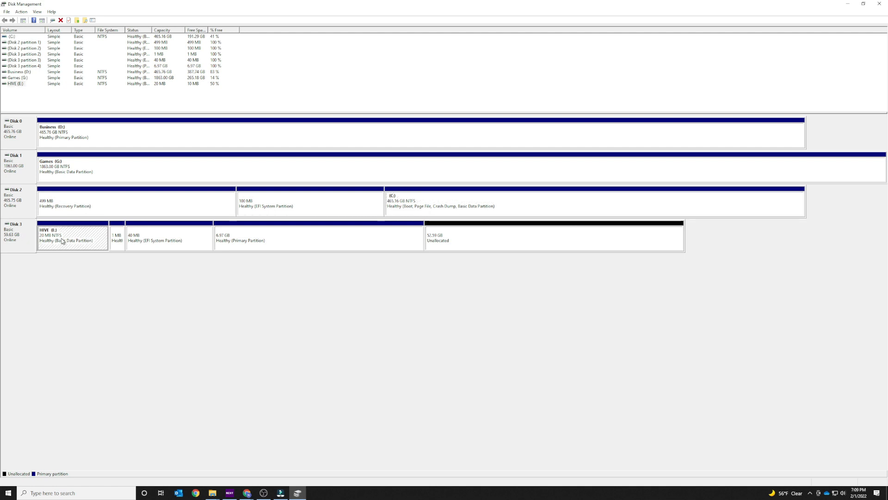
right_click(63, 240)
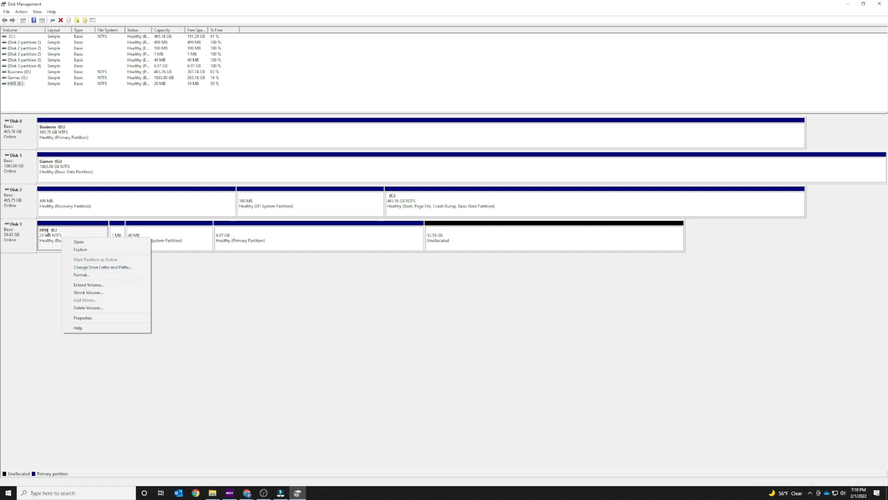
click(93, 268)
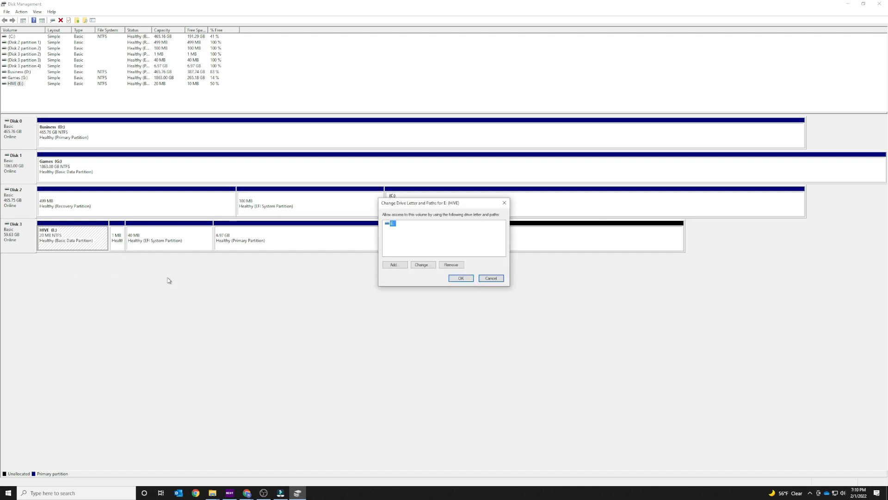
click(445, 263)
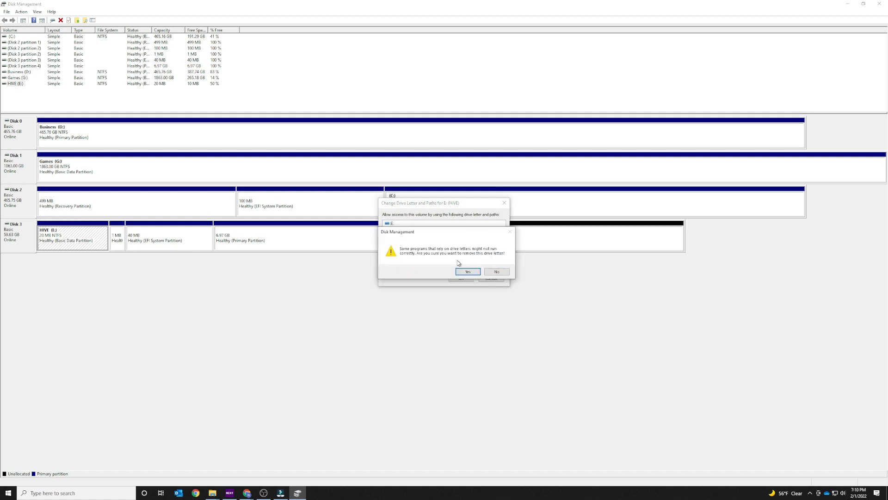
click(468, 272)
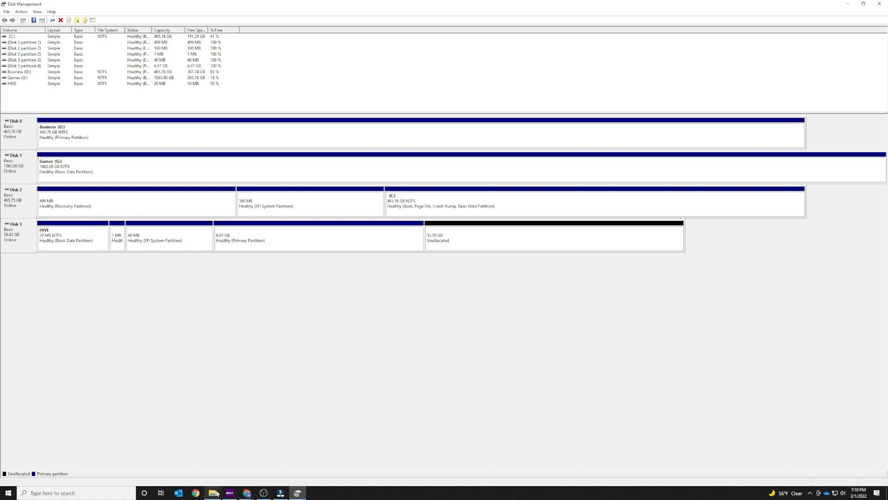
Step: Check the This PC window, then return to Disk Management
mouse_move(212, 493)
click(231, 469)
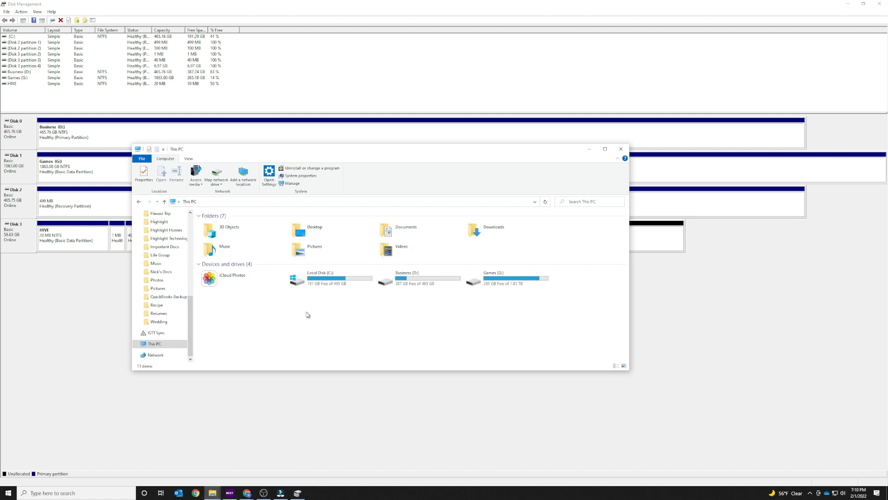
click(105, 351)
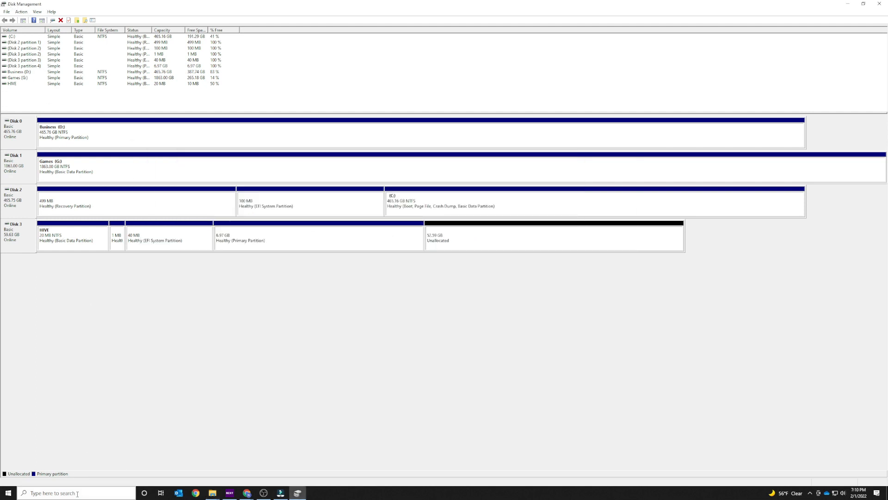
click(47, 493)
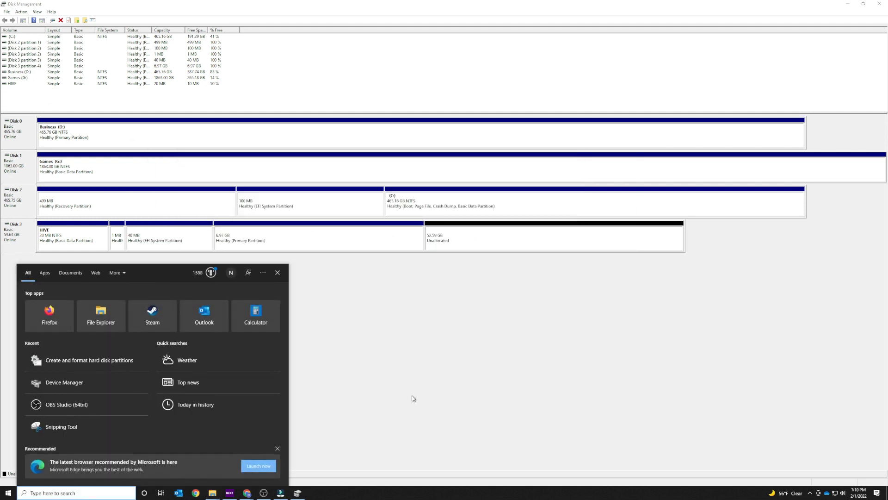
click(413, 399)
Step: Assign drive letter E back to the HIVE partition
right_click(64, 236)
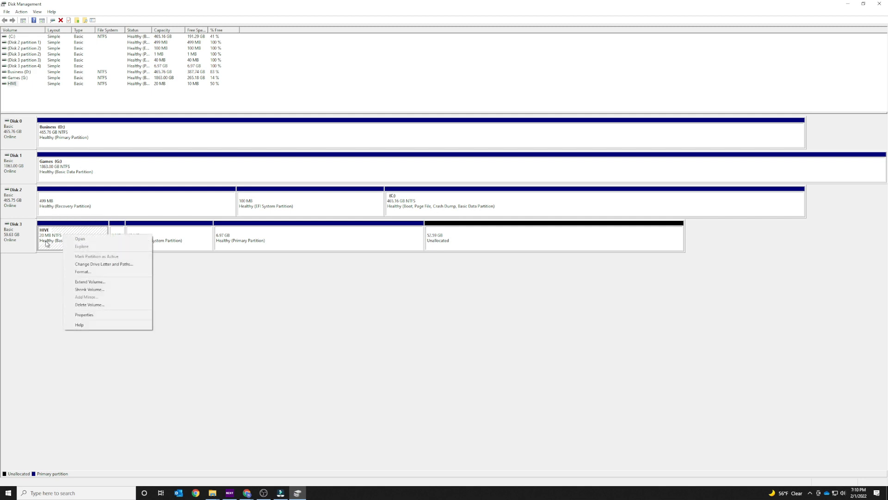
click(103, 264)
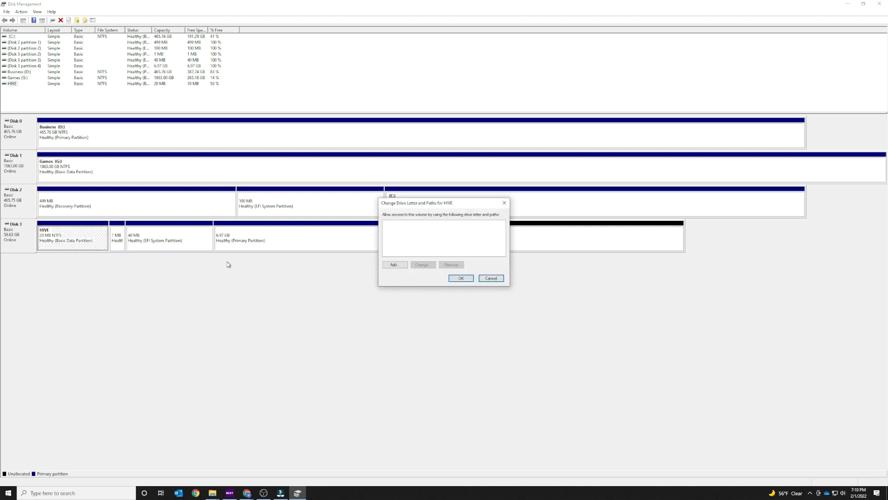
click(393, 265)
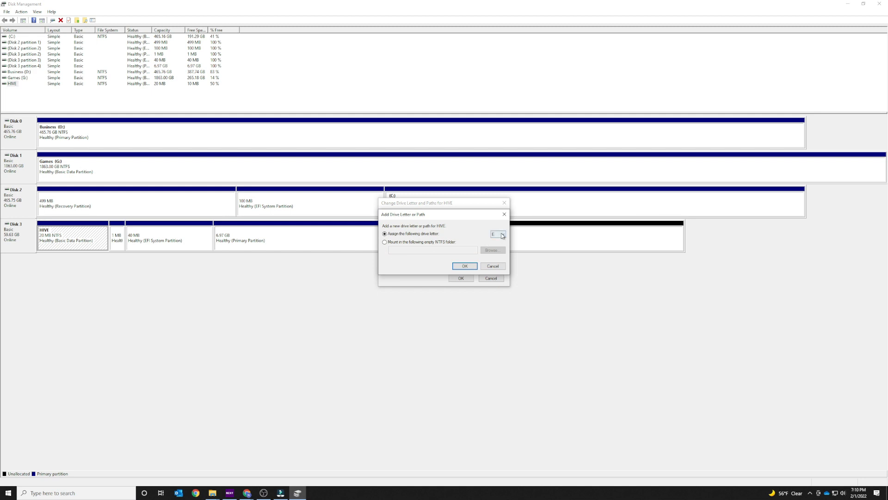
click(465, 267)
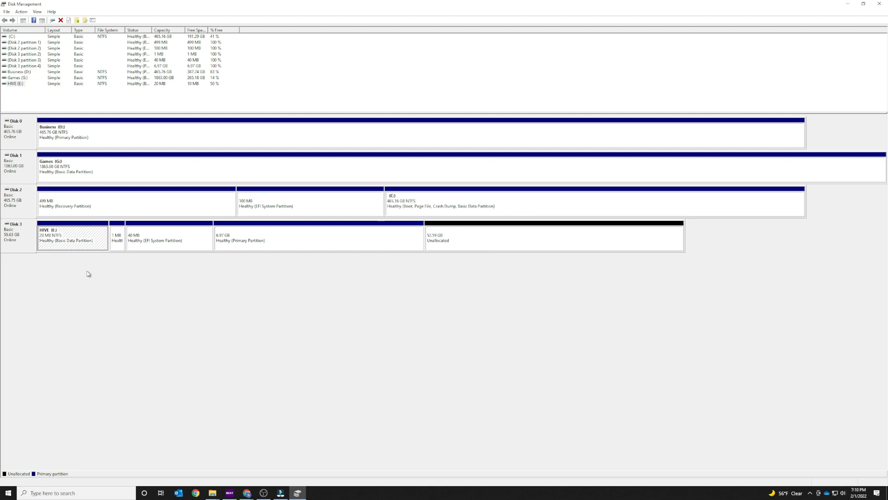
Step: Refresh This PC so HIVE (E:) appears, and open the drive
mouse_move(213, 493)
click(250, 455)
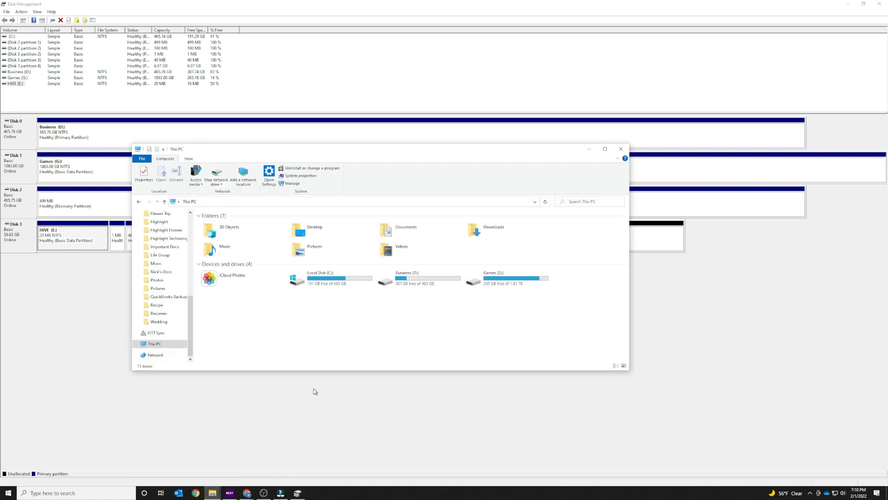
right_click(346, 319)
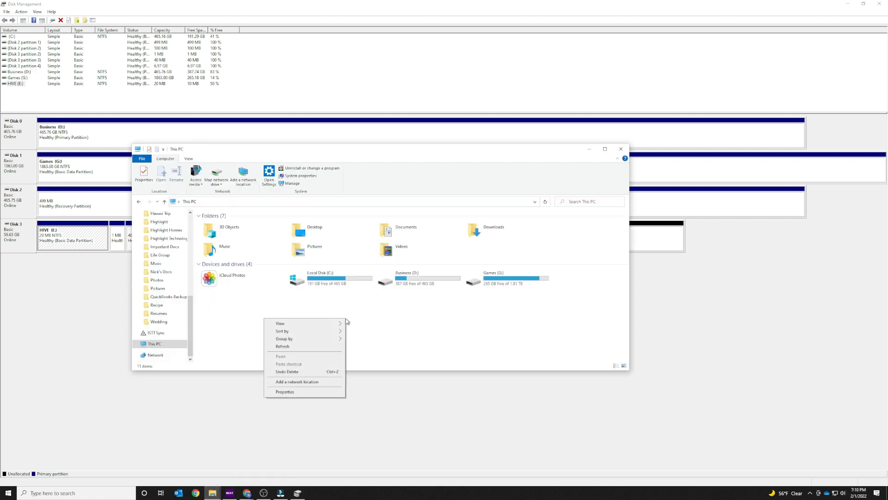
click(301, 350)
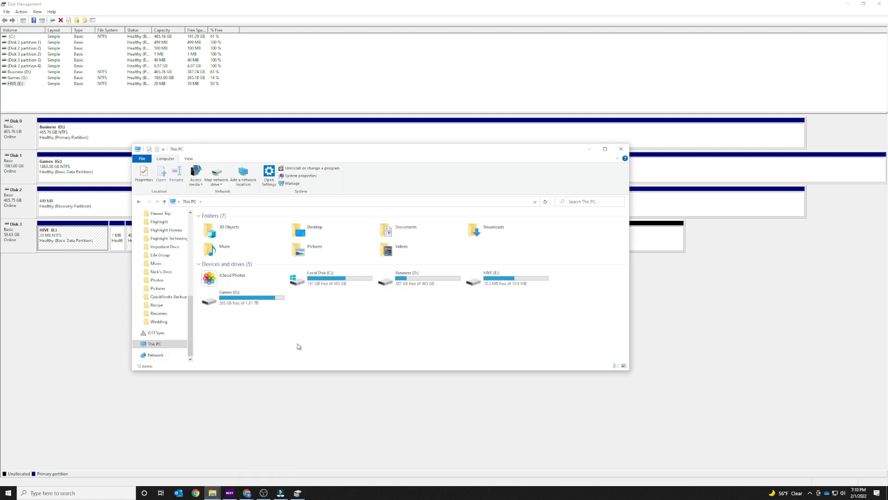
double_click(506, 280)
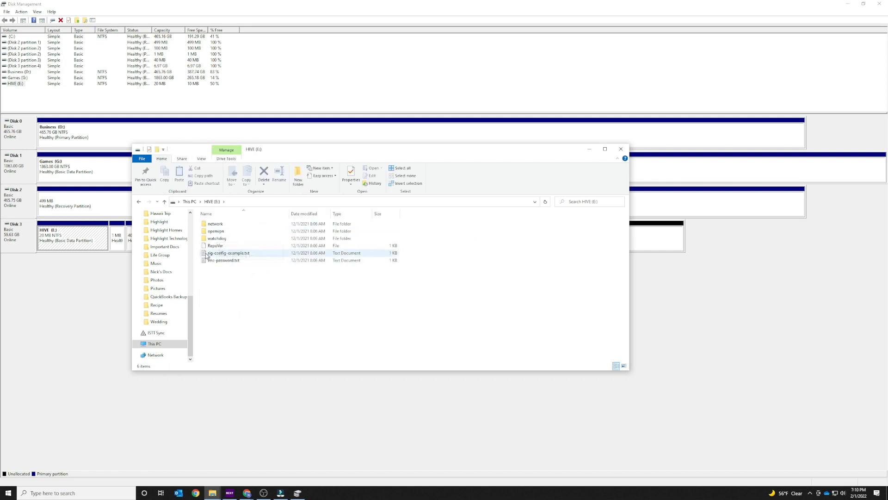
Step: Open Downloads in a separate window and drag rig.conf onto HIVE (E:)
scroll(169, 288, up, 3)
scroll(169, 287, up, 5)
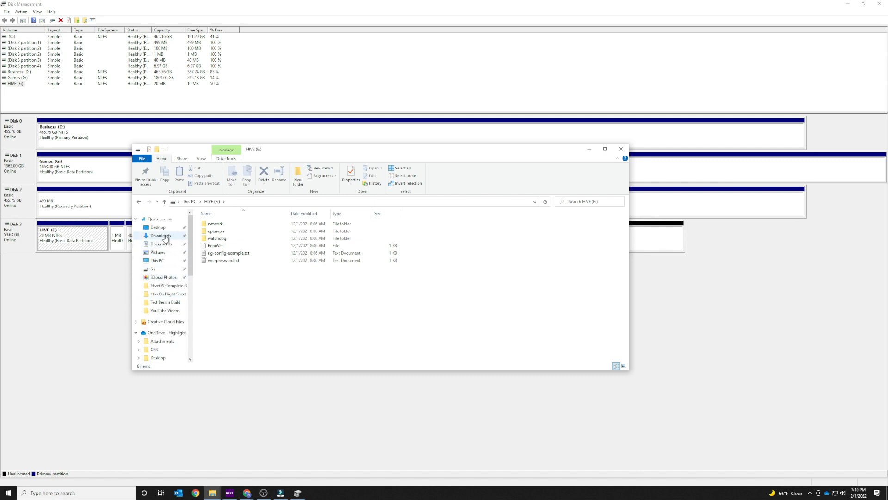
right_click(165, 238)
click(118, 253)
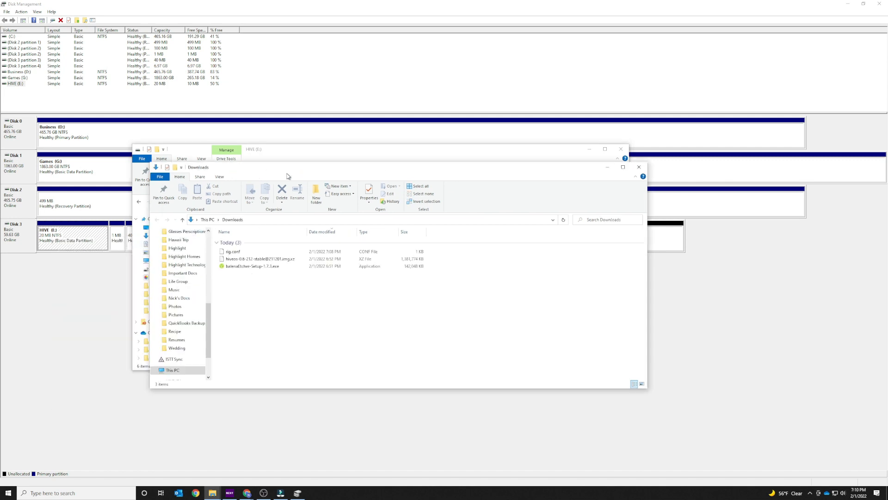
drag(287, 175, 370, 301)
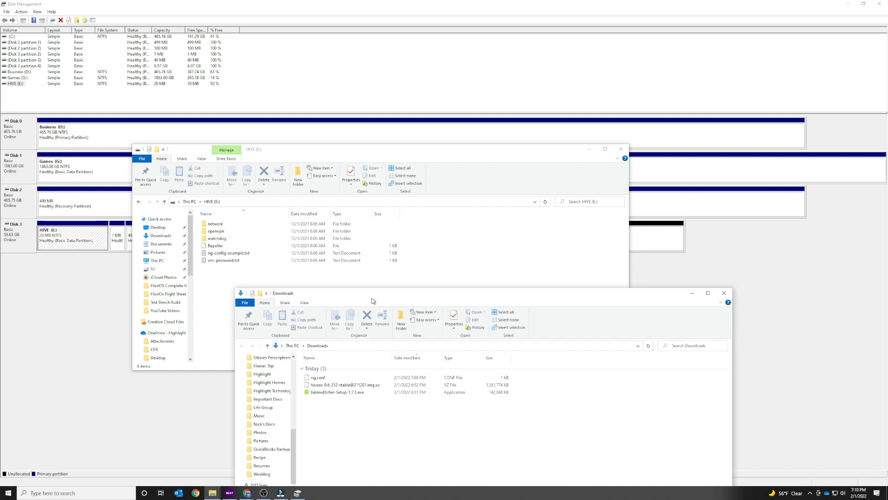
click(319, 378)
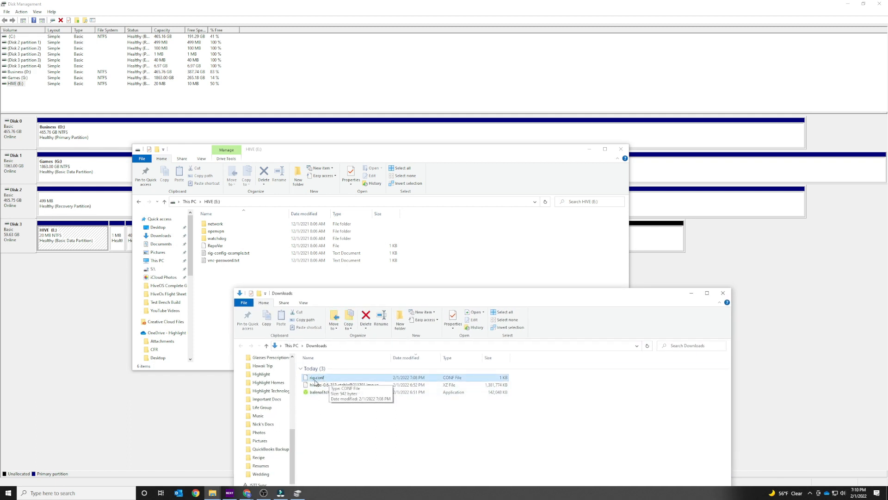
drag(324, 380, 448, 259)
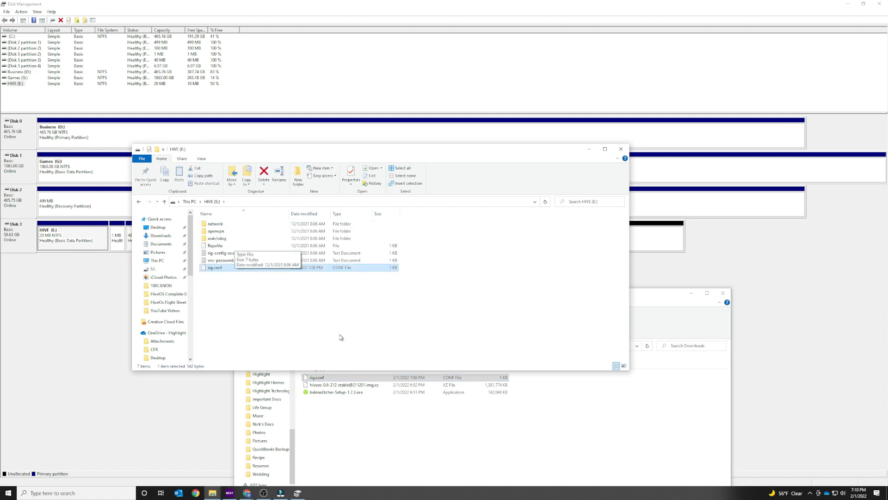
Step: Close the Downloads and HIVE (E:) Explorer windows
click(503, 424)
click(723, 293)
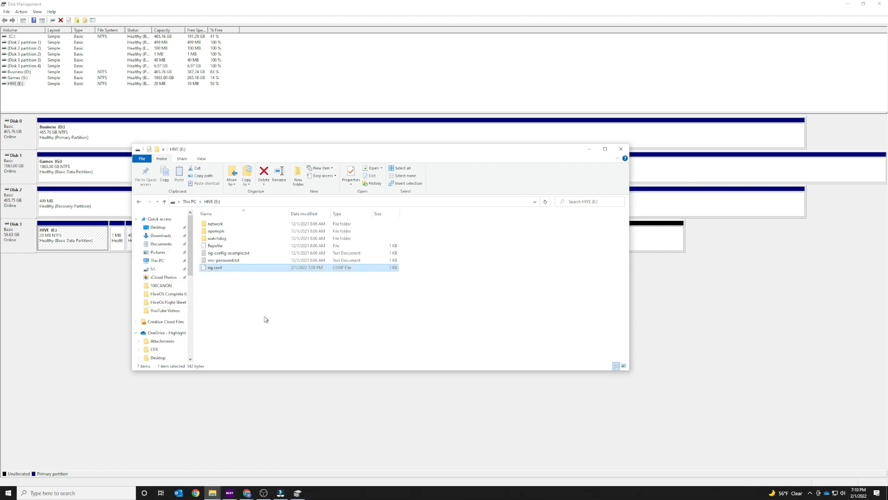
click(402, 319)
click(622, 149)
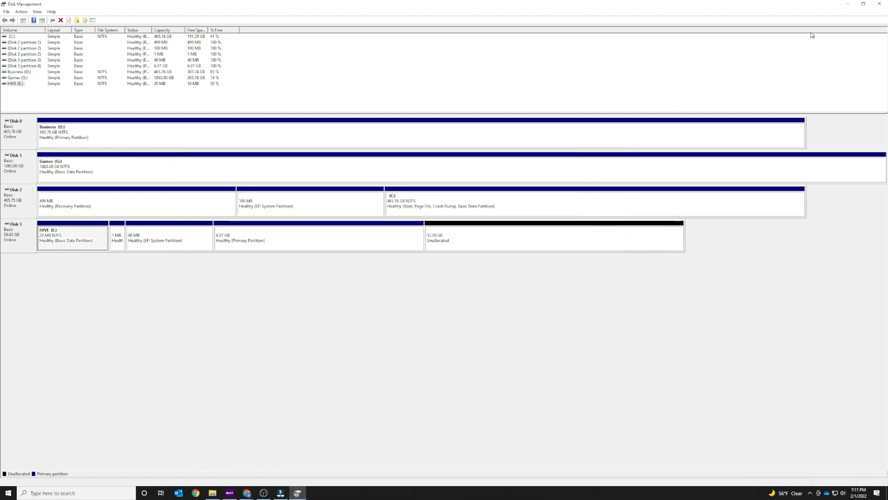
Step: Minimize Disk Management and open the Highlight Technologies Farm's Workers tab in Hive OS
click(848, 4)
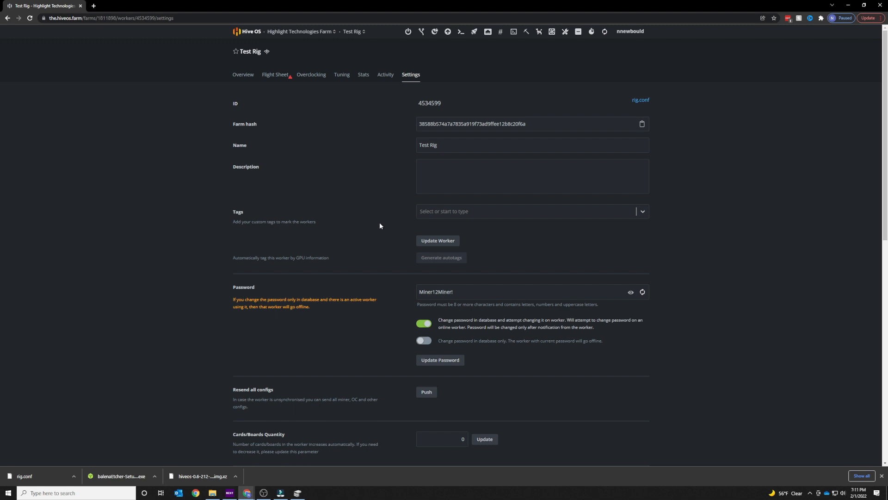
click(255, 33)
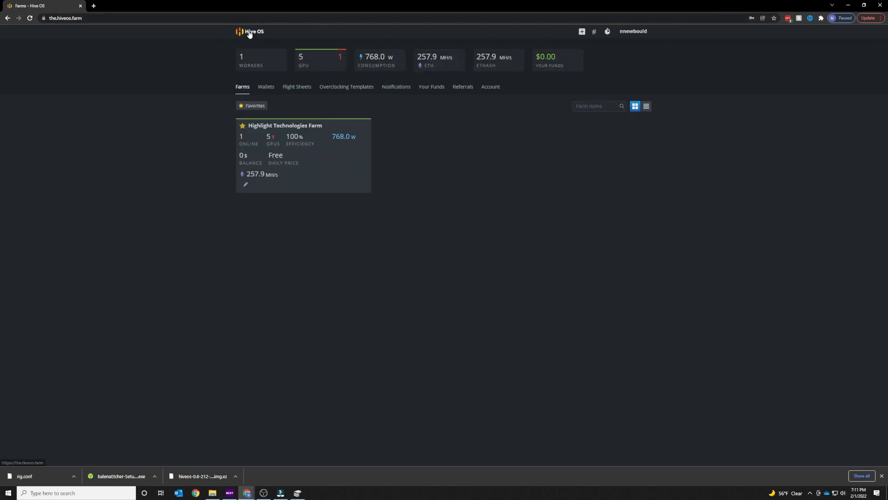
click(339, 184)
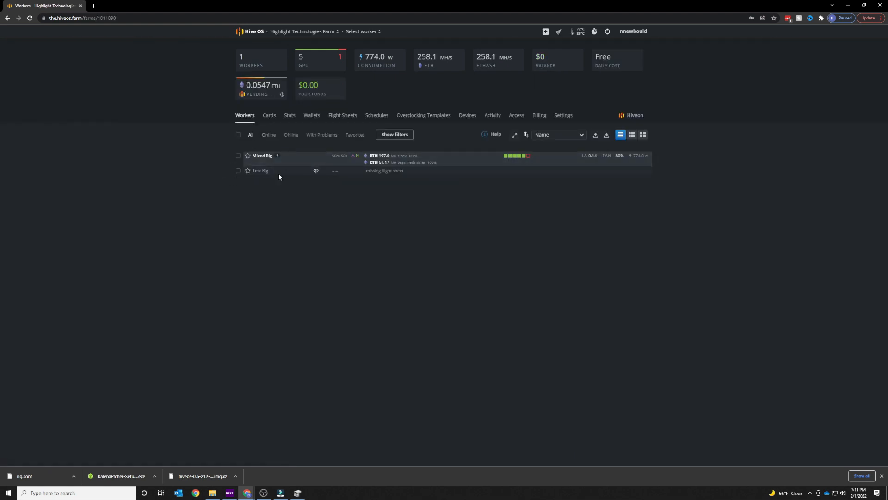